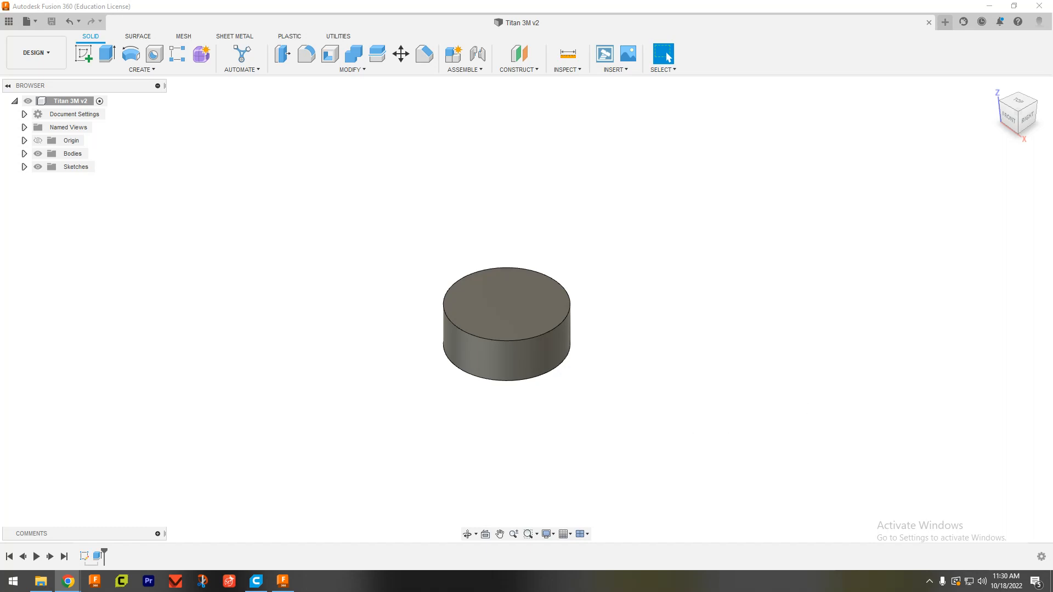
# Open the disc's base sketch for editing and draw a loose circle about 3.5 in in diameter away from the base circle
pyautogui.moveTo(1052, 181); pyautogui.dragTo(385, 1)
pyautogui.doubleClick(84, 557)
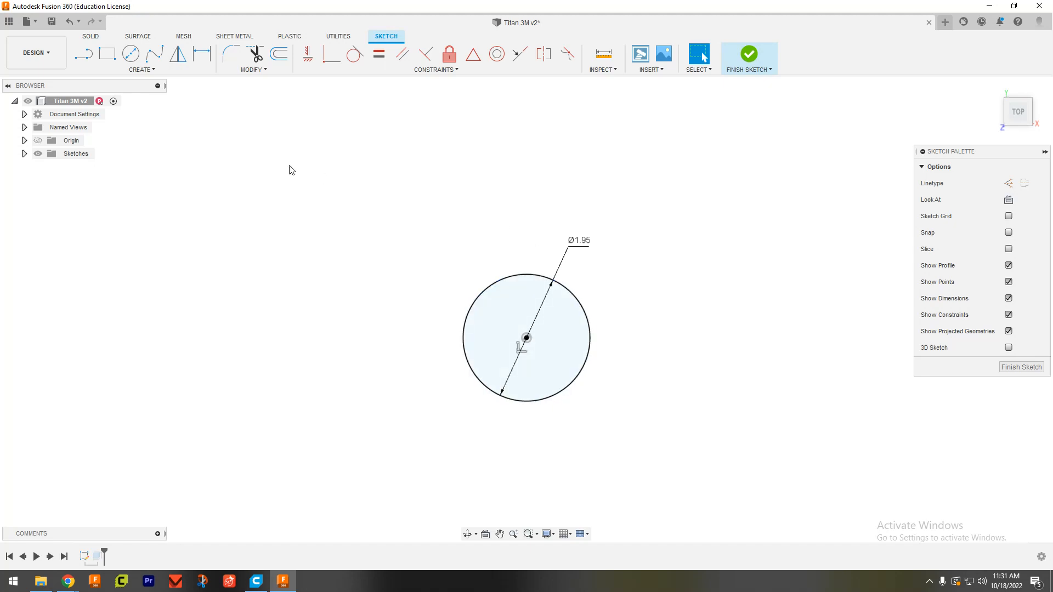
pyautogui.click(130, 53)
pyautogui.click(278, 137)
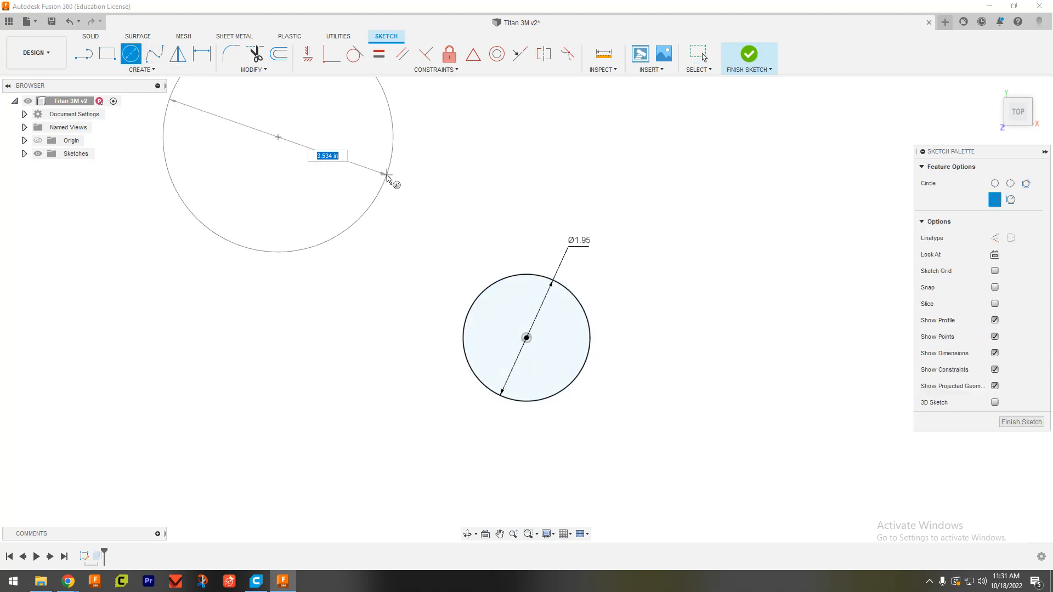
pyautogui.click(382, 176)
pyautogui.scroll(-3, 384, 181)
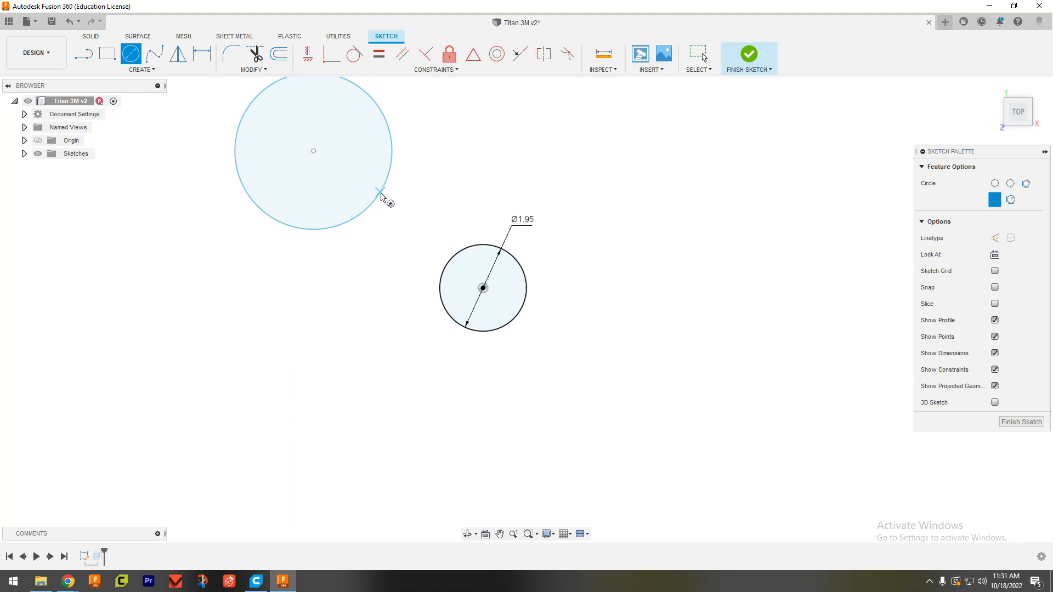
# Move the loose circle by its centre to the opposite side of the 1.95 in base circle
pyautogui.press('Escape')
pyautogui.moveTo(383, 197)
pyautogui.mouseDown()
pyautogui.moveTo(636, 209)
pyautogui.moveTo(384, 197)
pyautogui.mouseUp()
pyautogui.click(506, 155)
pyautogui.moveTo(313, 151); pyautogui.dragTo(727, 312)
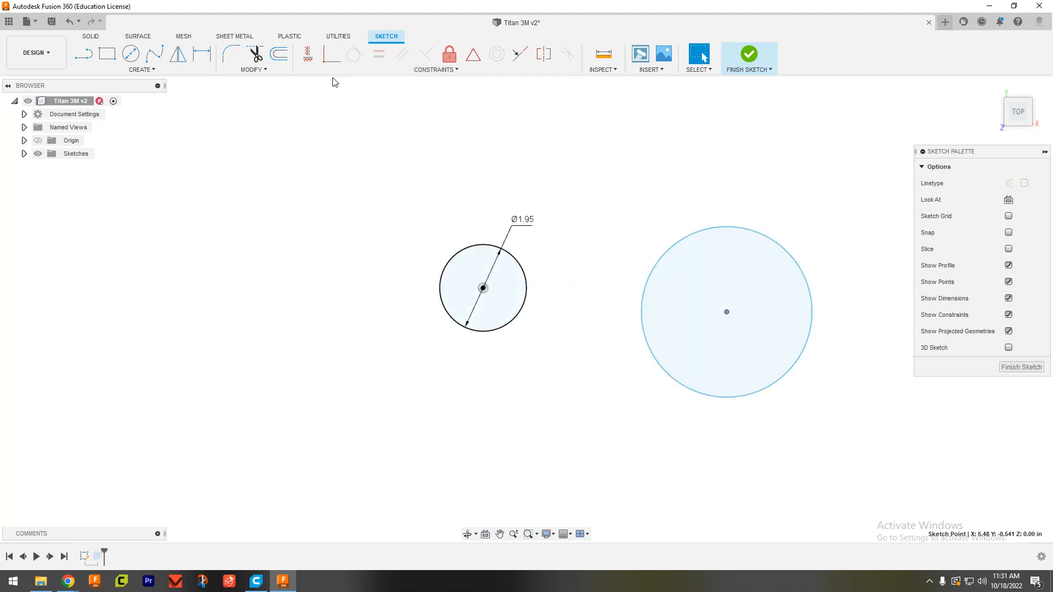
# Delete the loose circle beside the base circle and finish the sketch
pyautogui.click(701, 233)
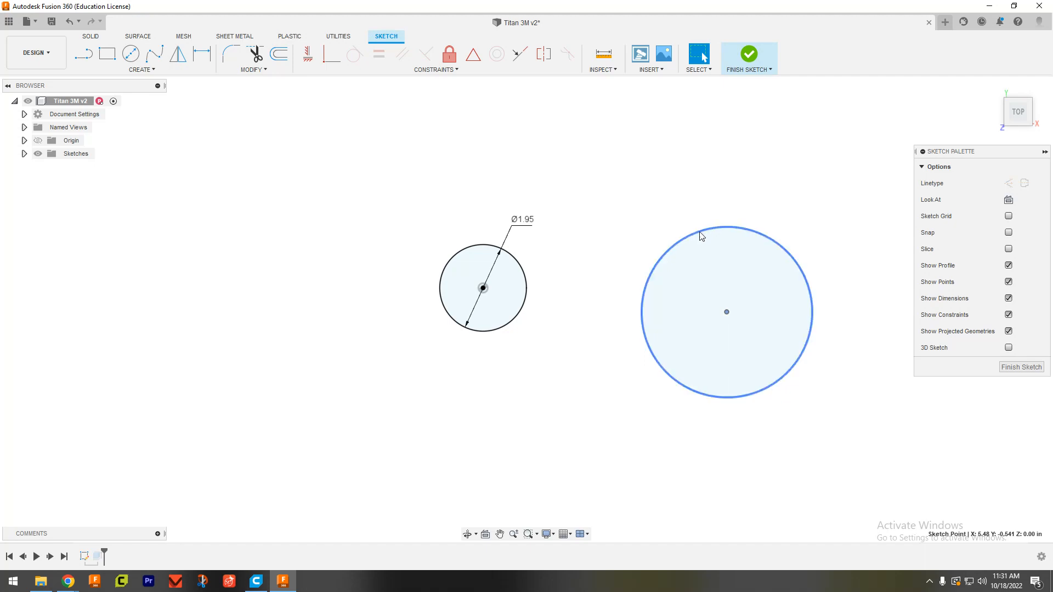
pyautogui.press('Delete')
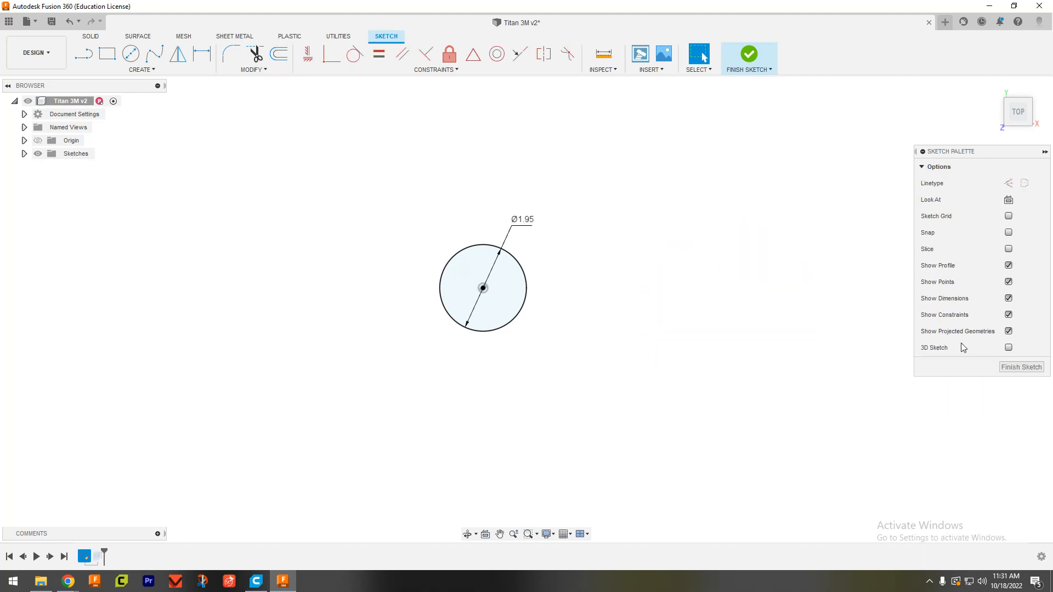
pyautogui.click(1022, 365)
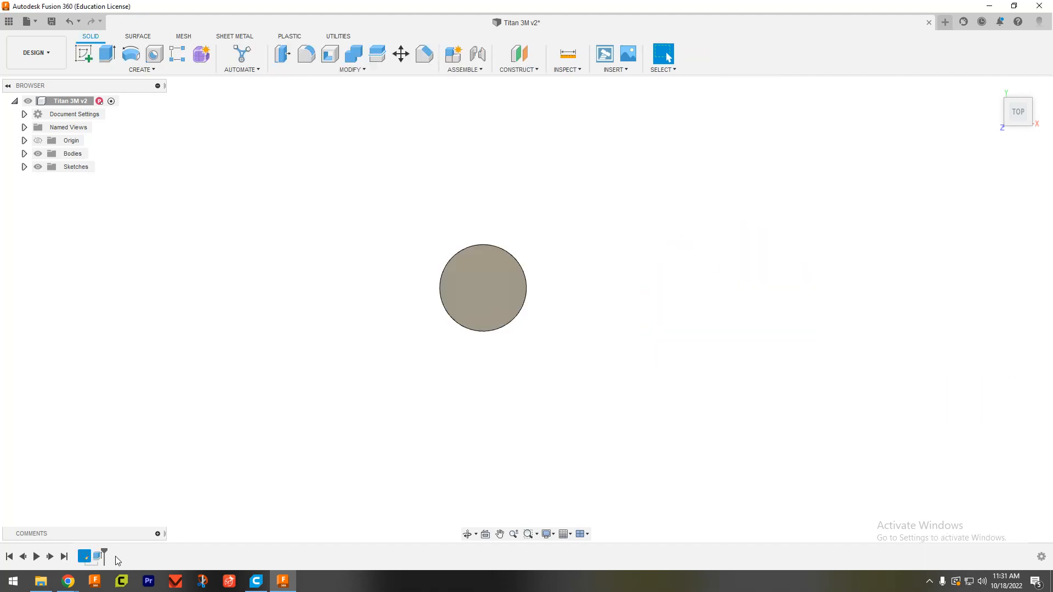
# Open the disc's extrusion feature to review its settings and close it without changes
pyautogui.doubleClick(97, 557)
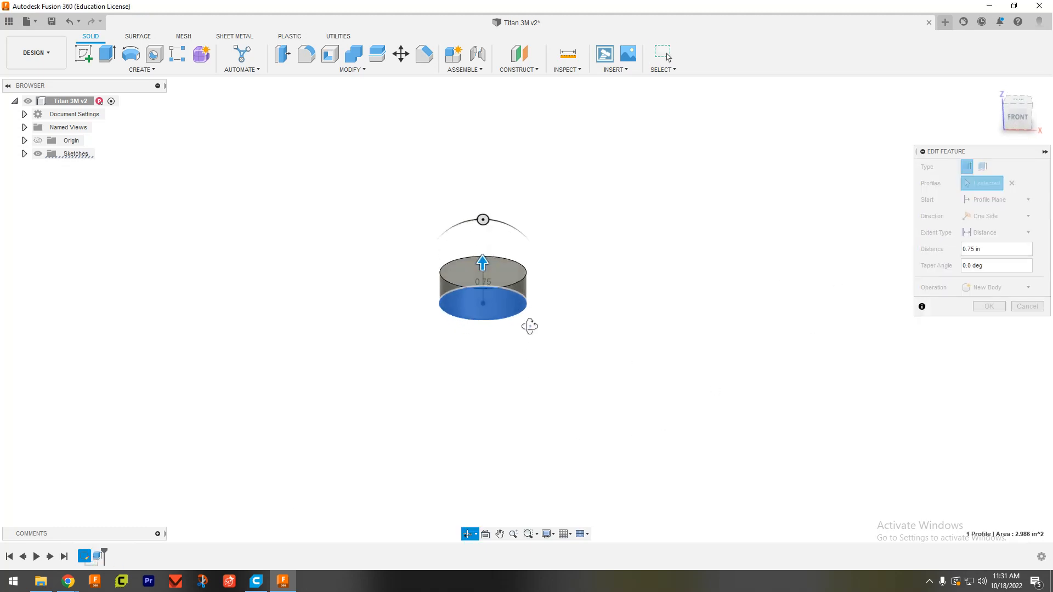
pyautogui.click(996, 311)
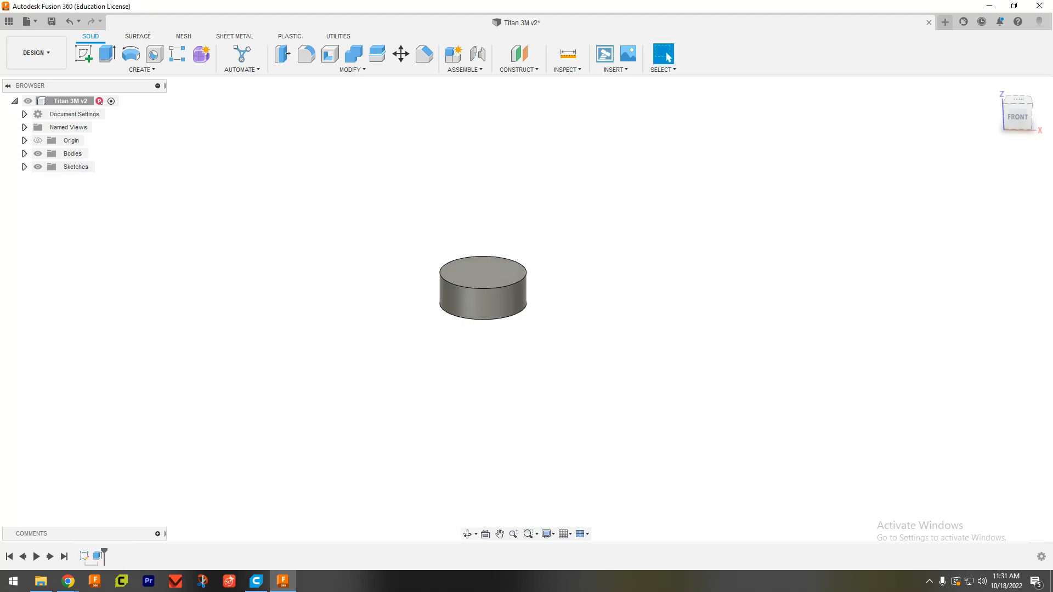
# Switch to the TITAN-3M 2019 PDF in the browser, show page 2 and highlight the hole depth and bolt-circle callouts
pyautogui.moveTo(1052, 199); pyautogui.dragTo(624, 0)
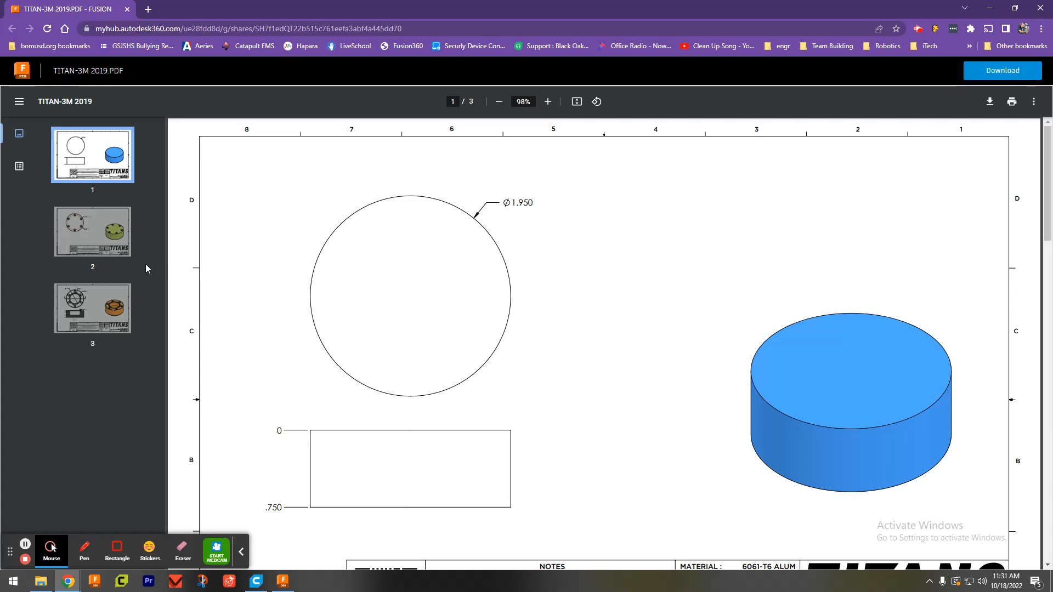
pyautogui.click(124, 244)
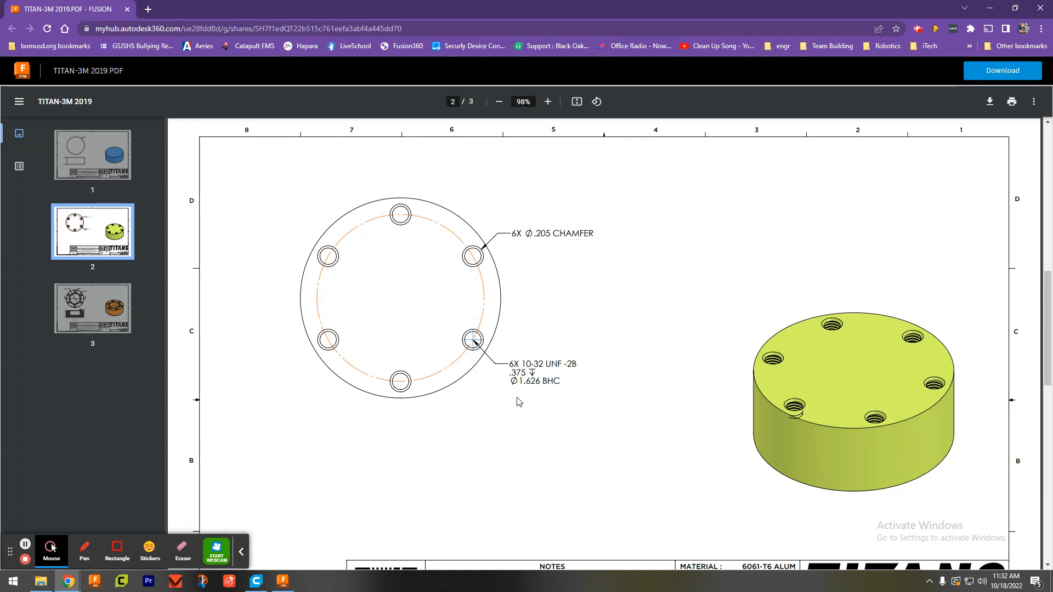
pyautogui.moveTo(508, 378); pyautogui.dragTo(562, 385)
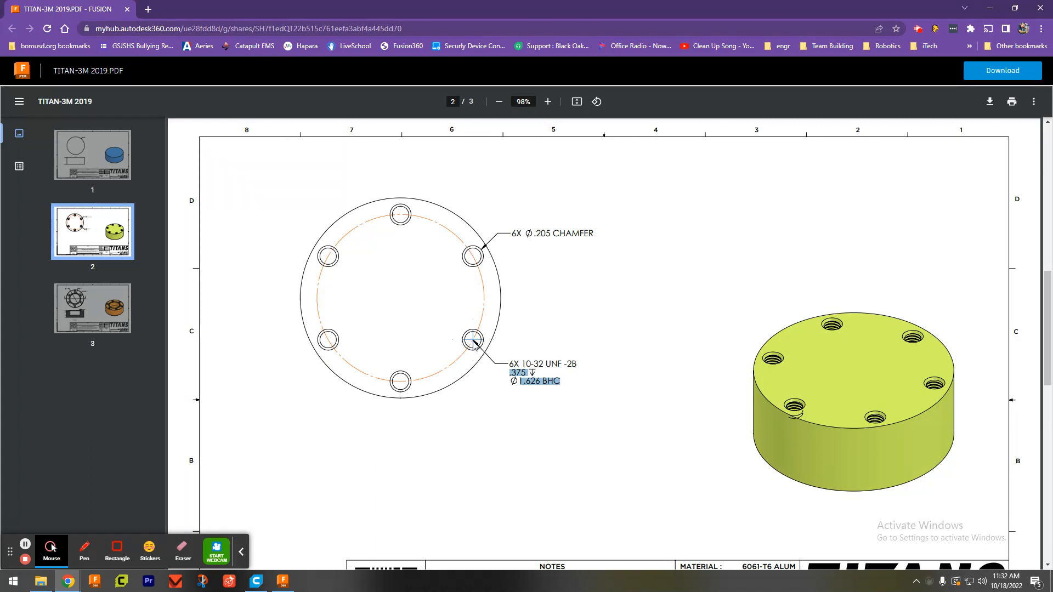
pyautogui.scroll(-2, 475, 345)
pyautogui.scroll(1, 494, 296)
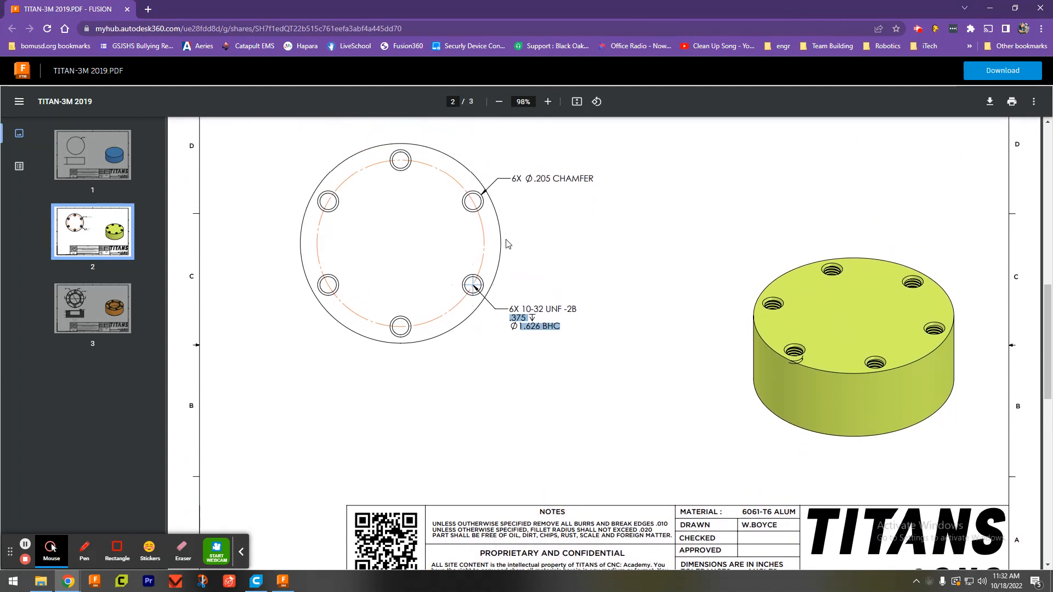
# Enlarge page 2 of the drawing to 200% and examine the bolt circle, chamfer and threaded-hole callouts
pyautogui.click(547, 101)
pyautogui.click(547, 101)
pyautogui.click(547, 102)
pyautogui.click(547, 101)
pyautogui.click(547, 101)
pyautogui.click(547, 101)
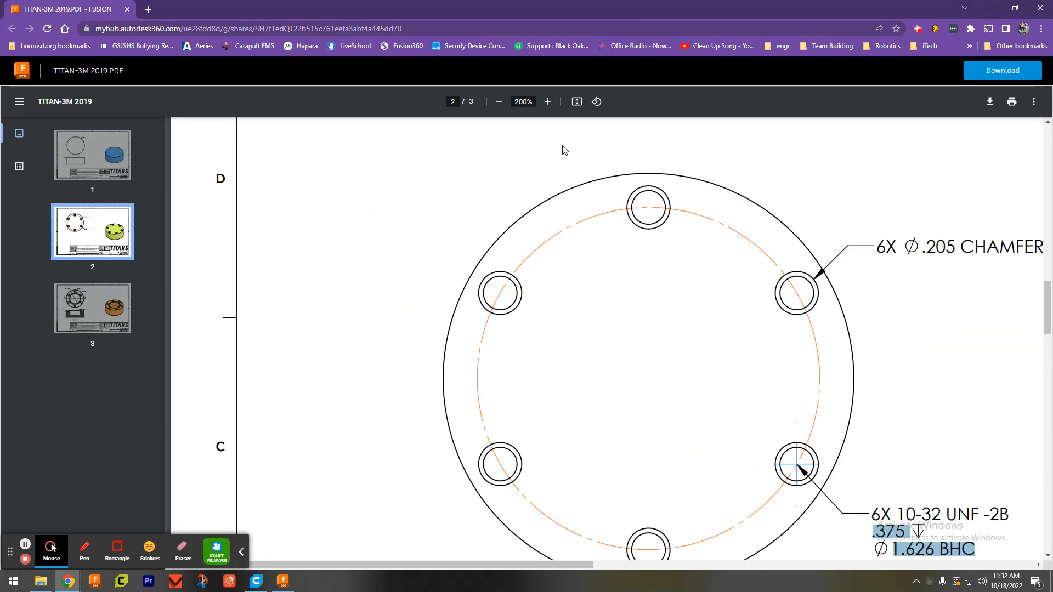
pyautogui.scroll(1, 713, 390)
pyautogui.scroll(-2, 714, 389)
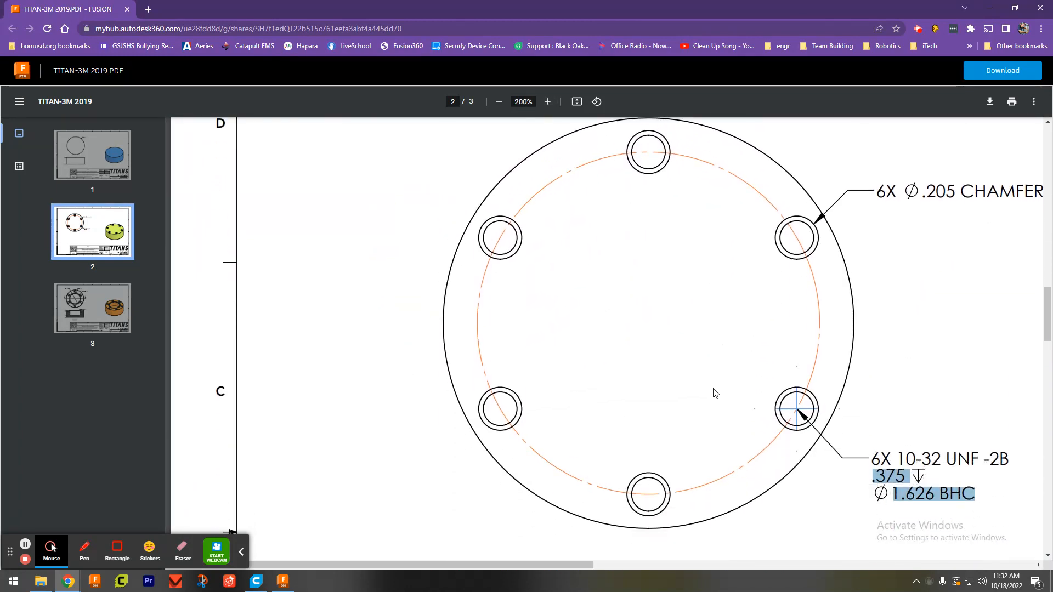
pyautogui.scroll(-1, 798, 411)
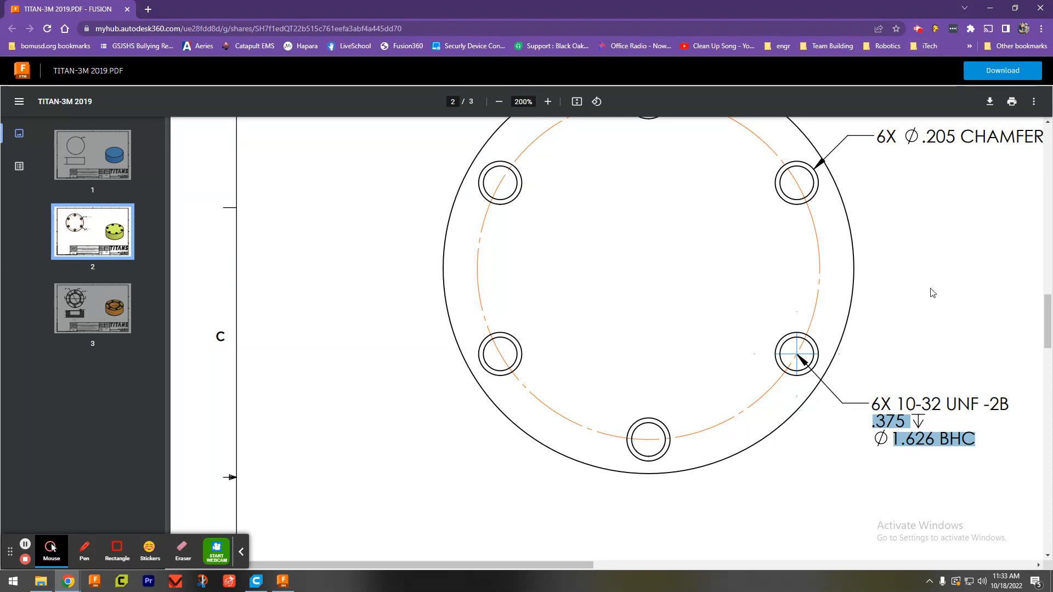
pyautogui.scroll(1, 944, 288)
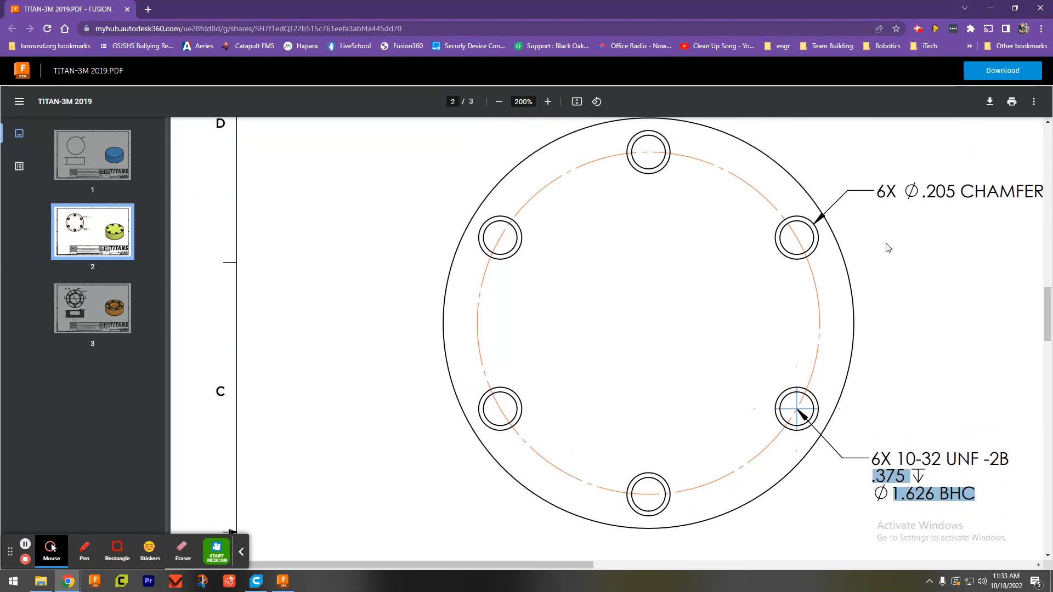
# Return to Fusion 360, start a sketch on the disc's top face and draw a centred circle about 4.9 in in diameter
pyautogui.click(990, 12)
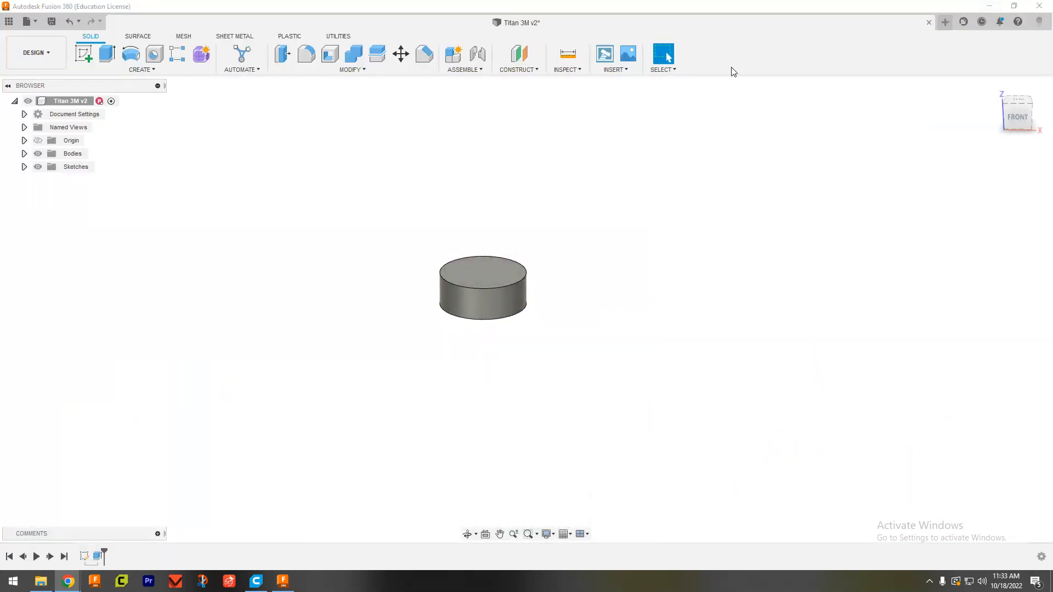
pyautogui.click(84, 54)
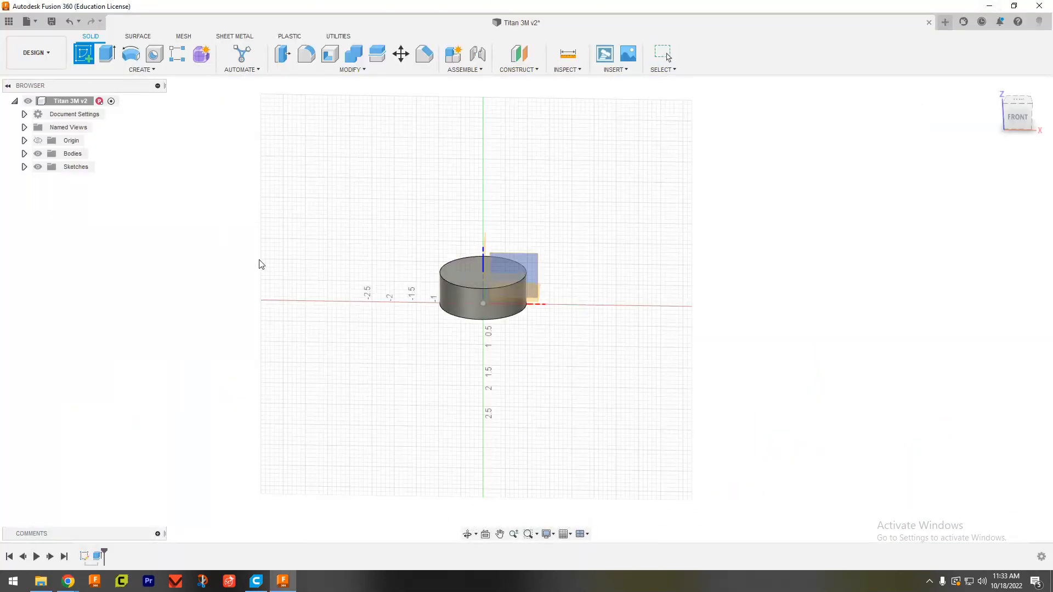
pyautogui.click(468, 282)
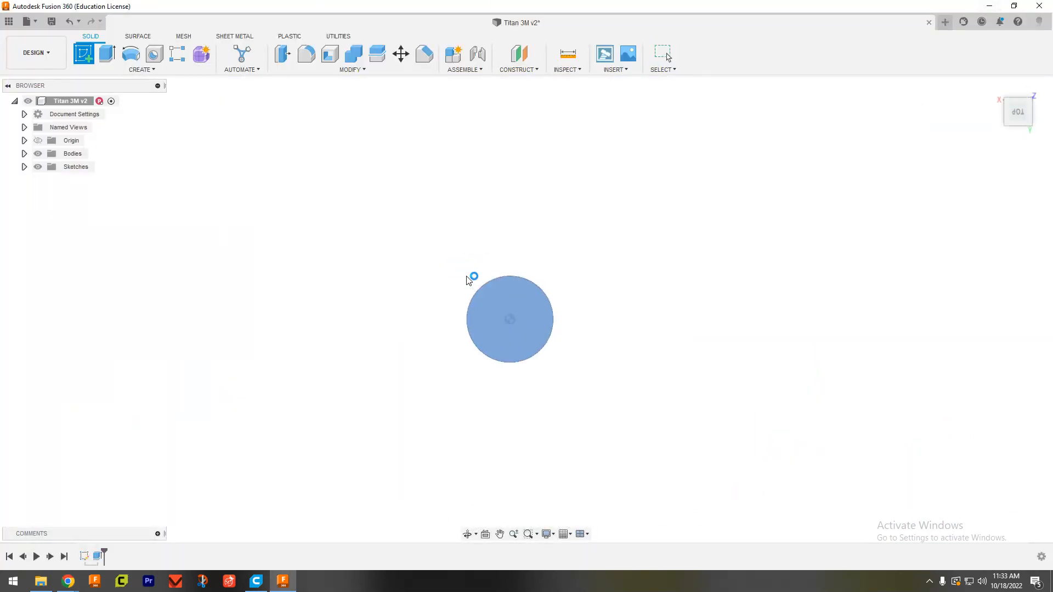
pyautogui.scroll(5, 518, 329)
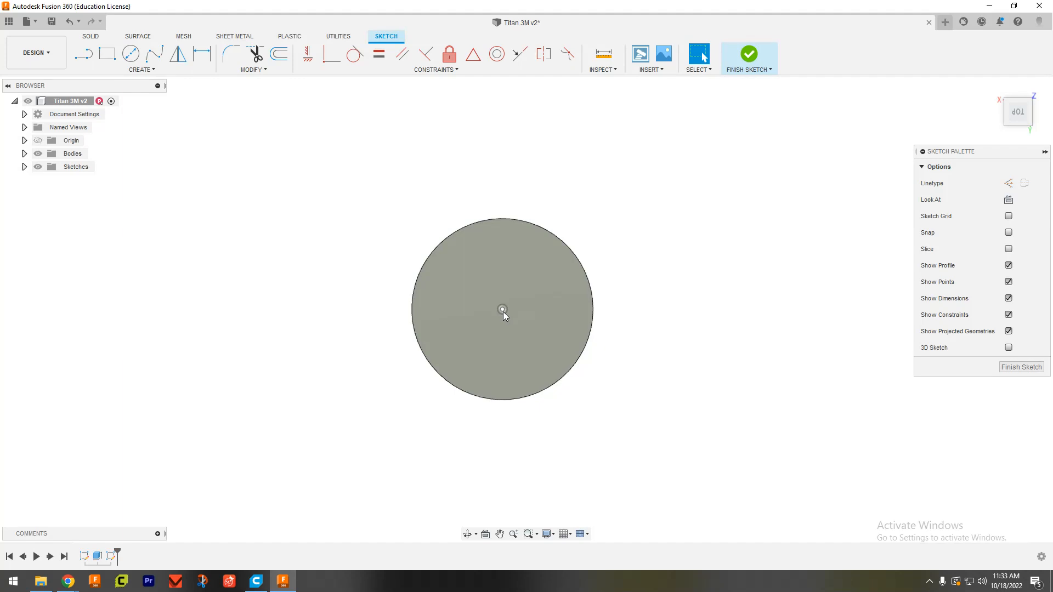
pyautogui.press('c')
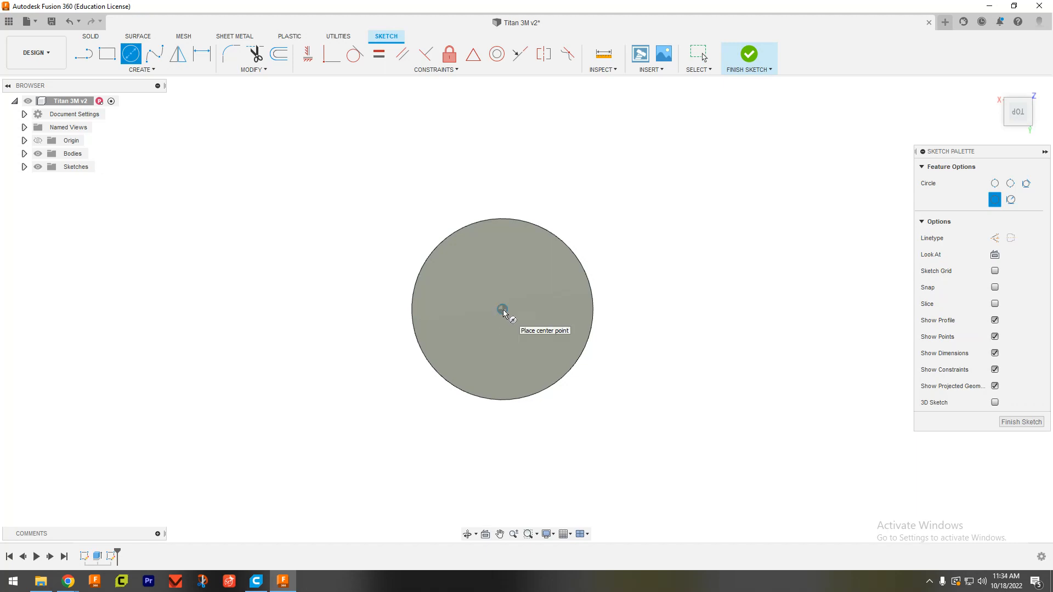
pyautogui.click(503, 309)
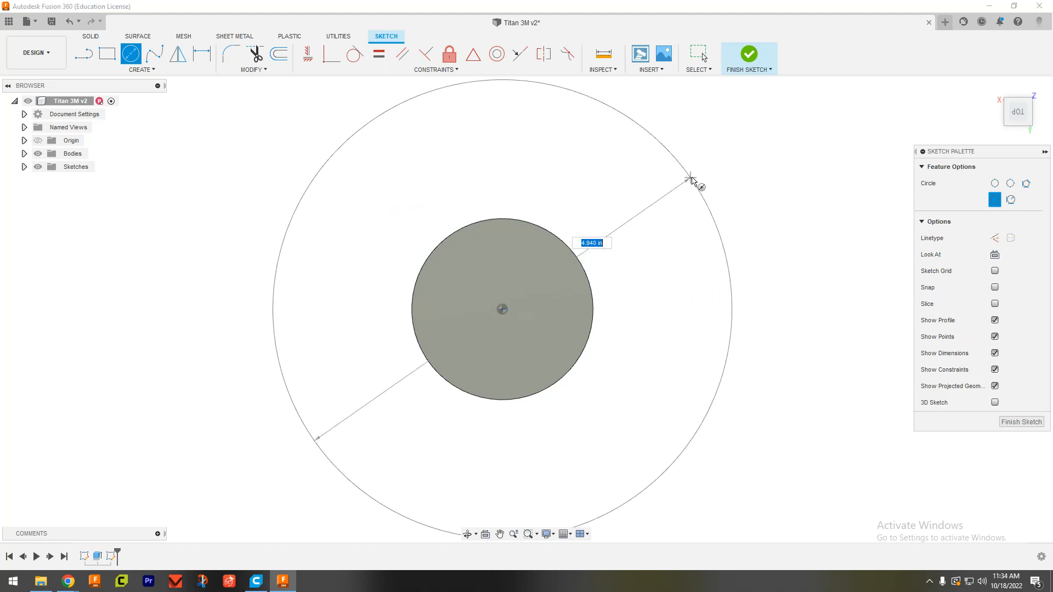
pyautogui.click(696, 192)
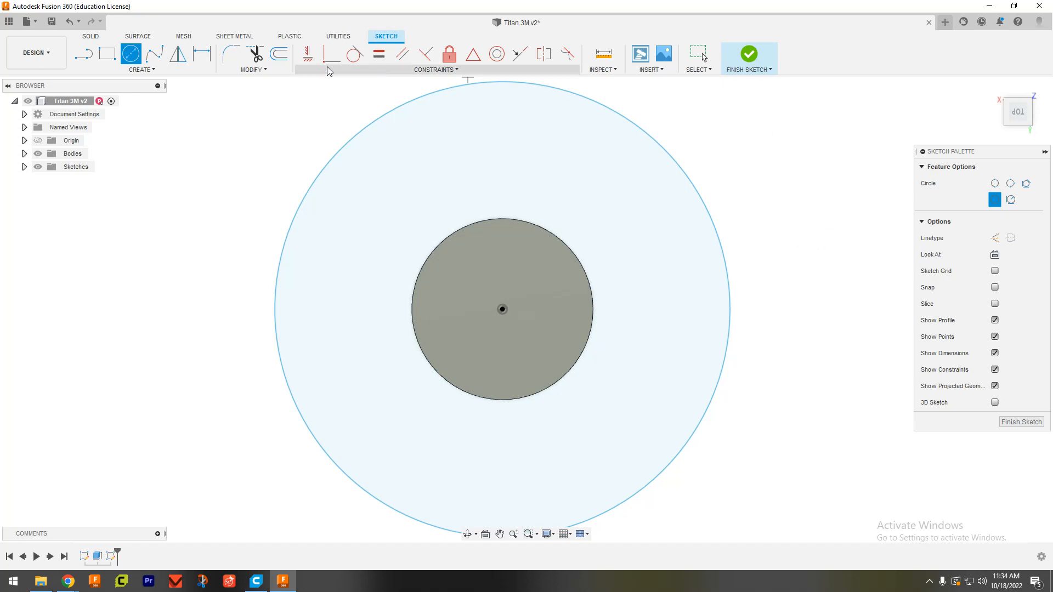
# Dimension the new circle's diameter to 1.626 in, checking the bolt-circle callout on the PDF drawing
pyautogui.click(202, 57)
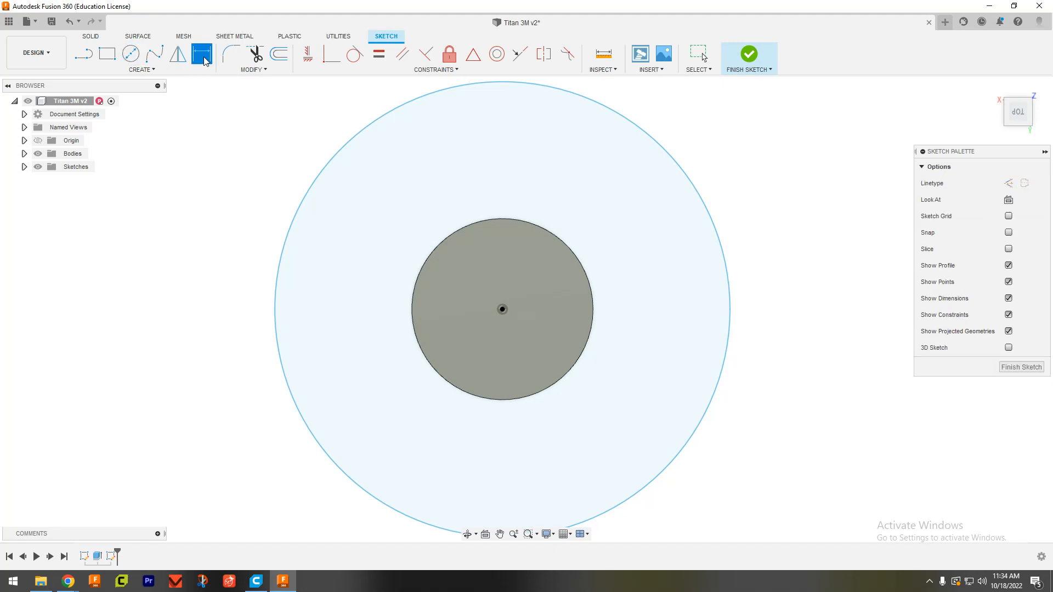
pyautogui.click(341, 153)
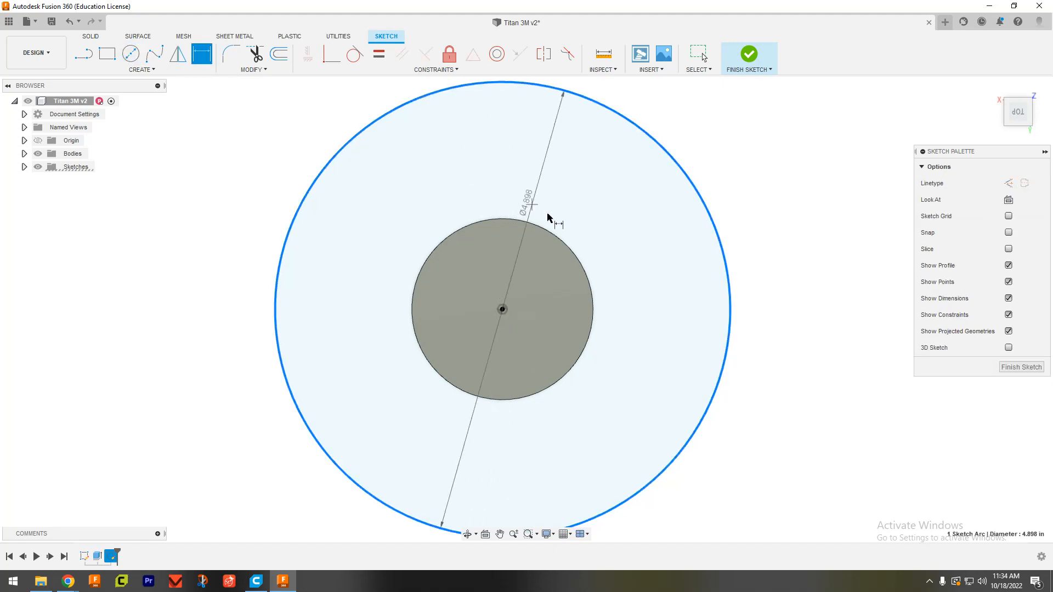
pyautogui.click(722, 211)
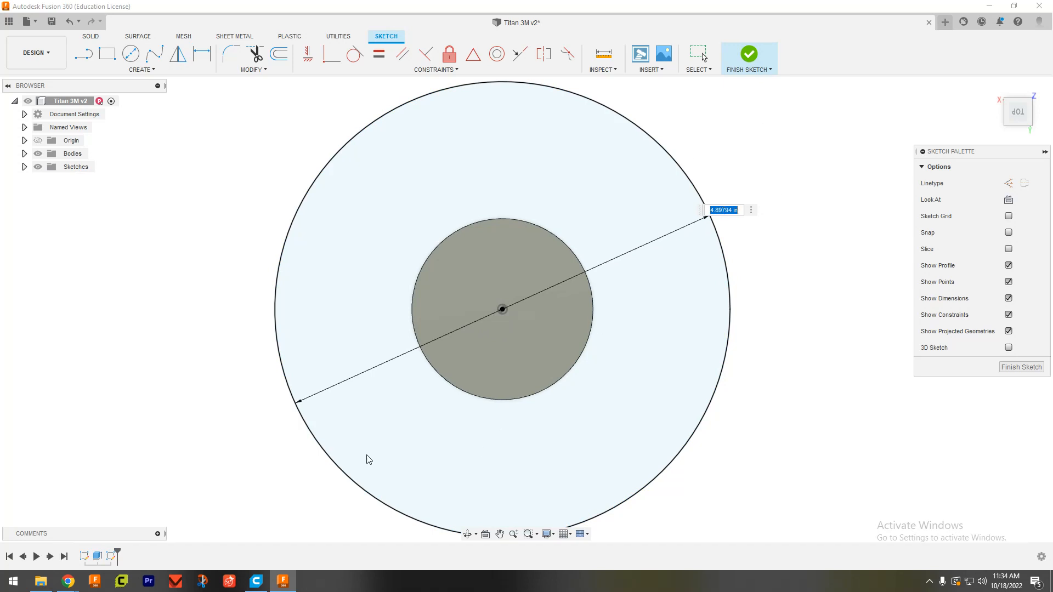
pyautogui.click(69, 583)
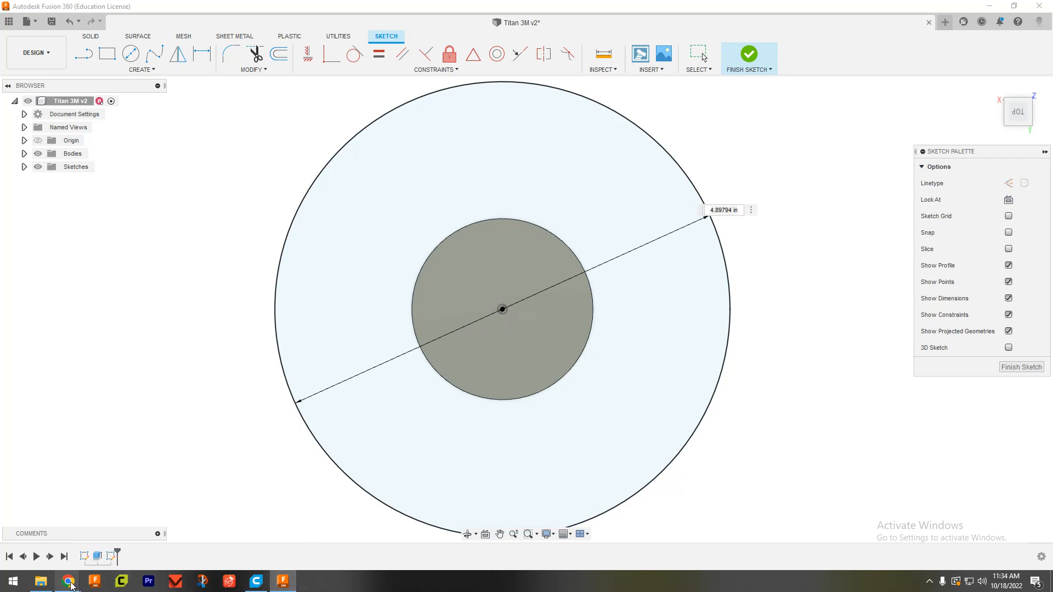
pyautogui.click(397, 542)
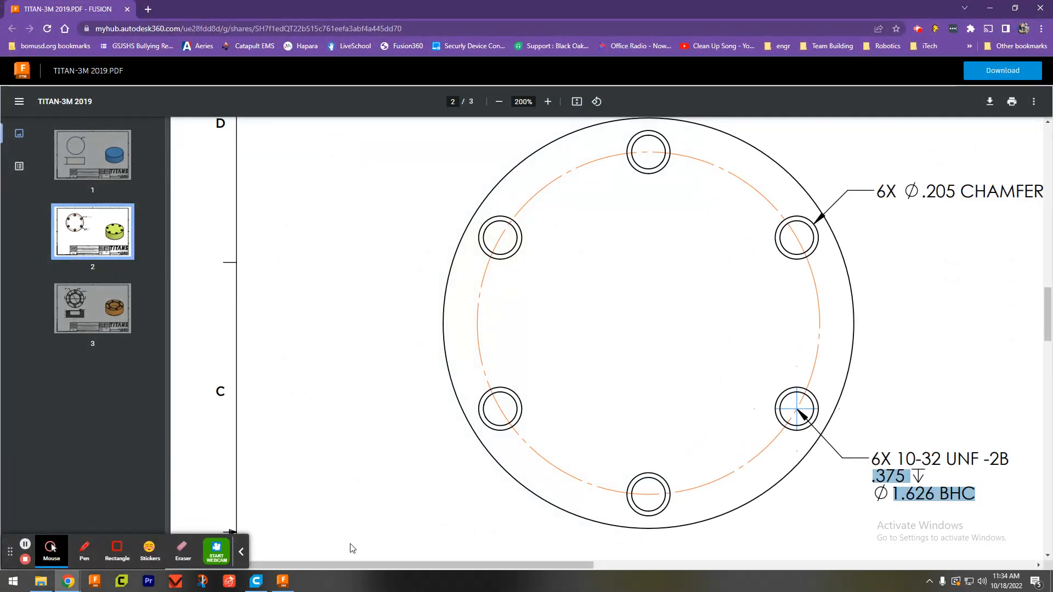
pyautogui.click(287, 583)
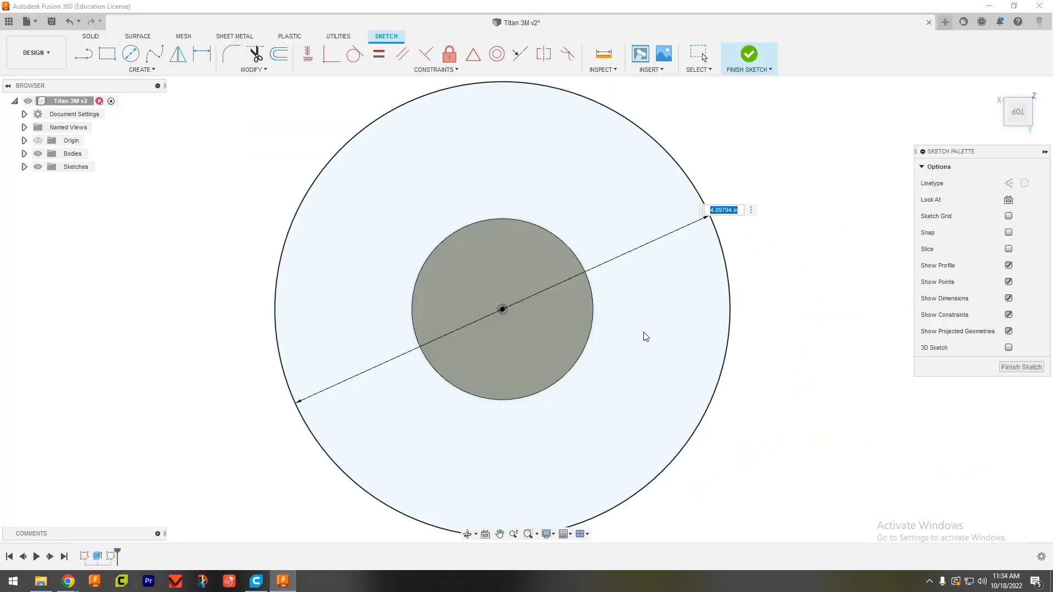
pyautogui.write('1.626')
pyautogui.press('Return')
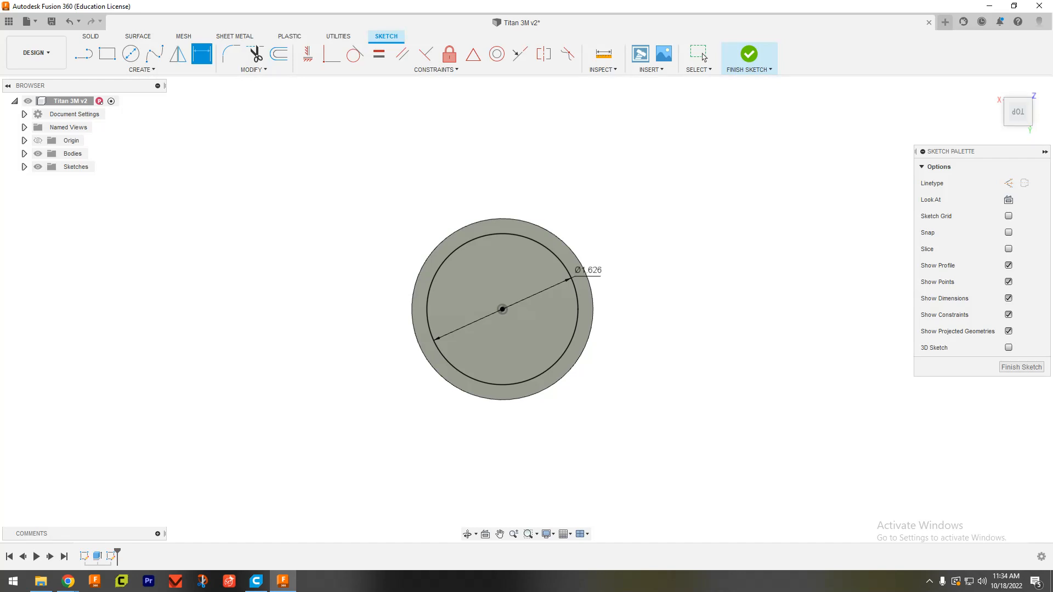
# Convert the 1.626 in bolt circle to construction linetype
pyautogui.hotkey('alt', 'Tab')
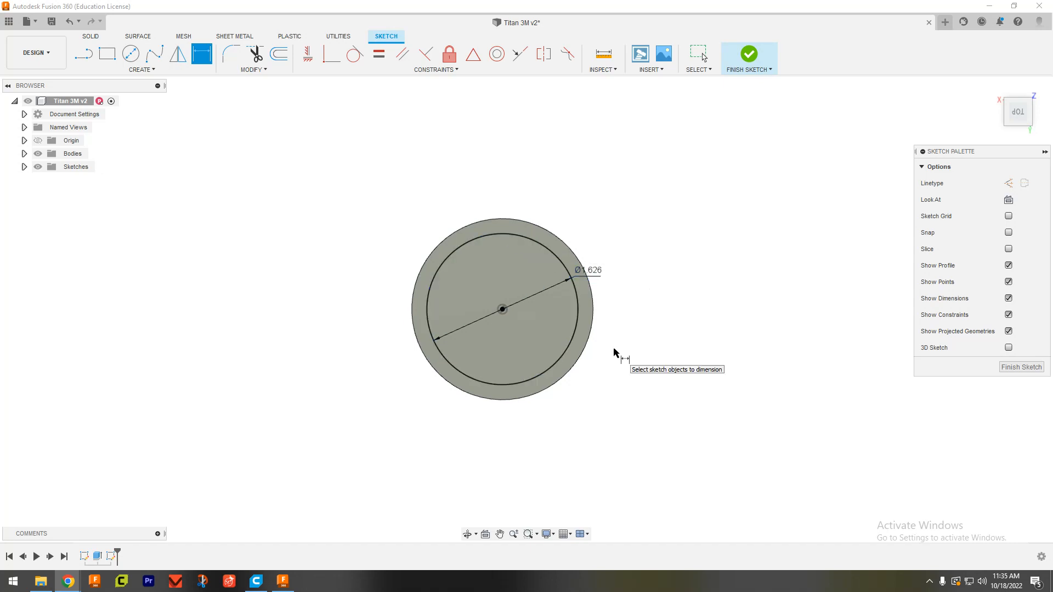
pyautogui.scroll(5, 531, 329)
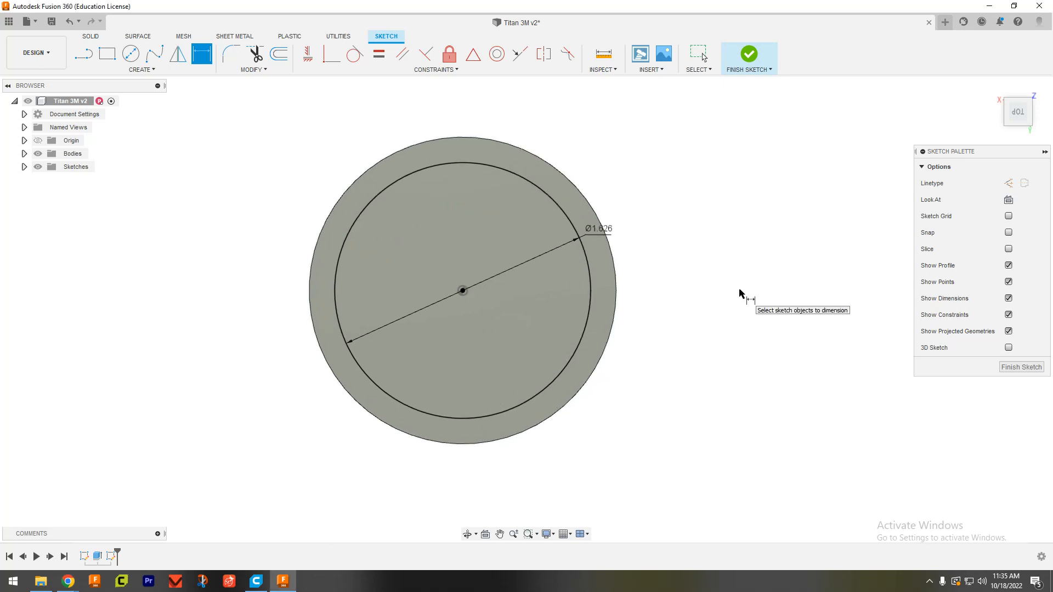
pyautogui.press('Escape')
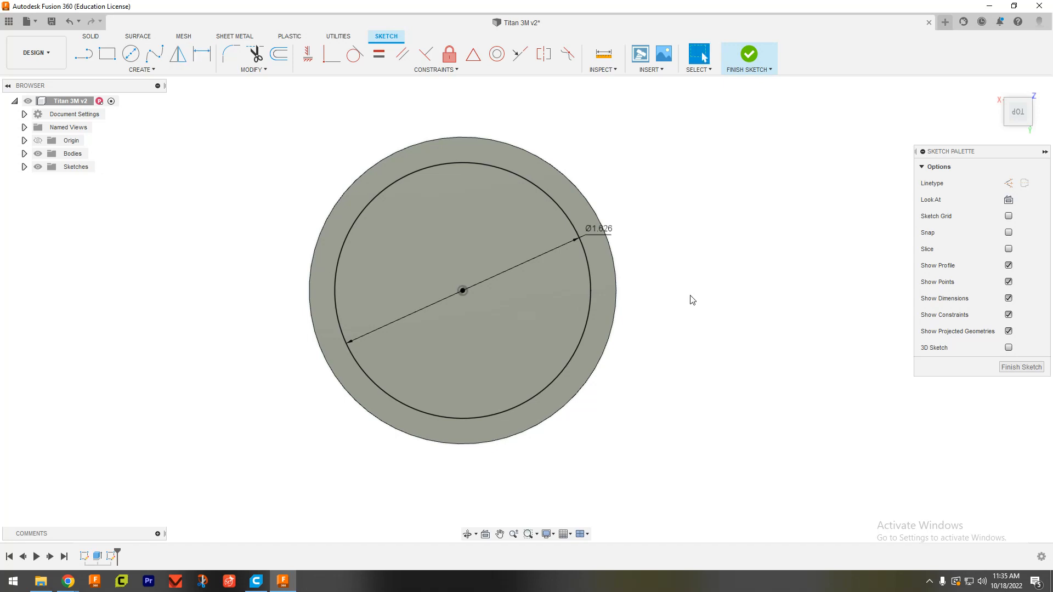
pyautogui.click(586, 334)
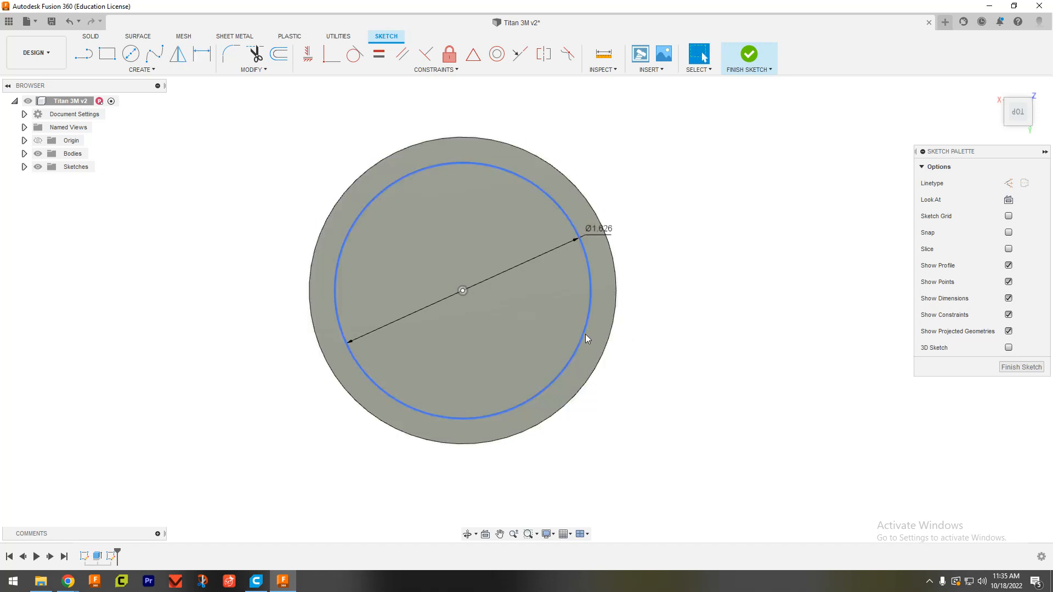
pyautogui.click(586, 336)
pyautogui.press('x')
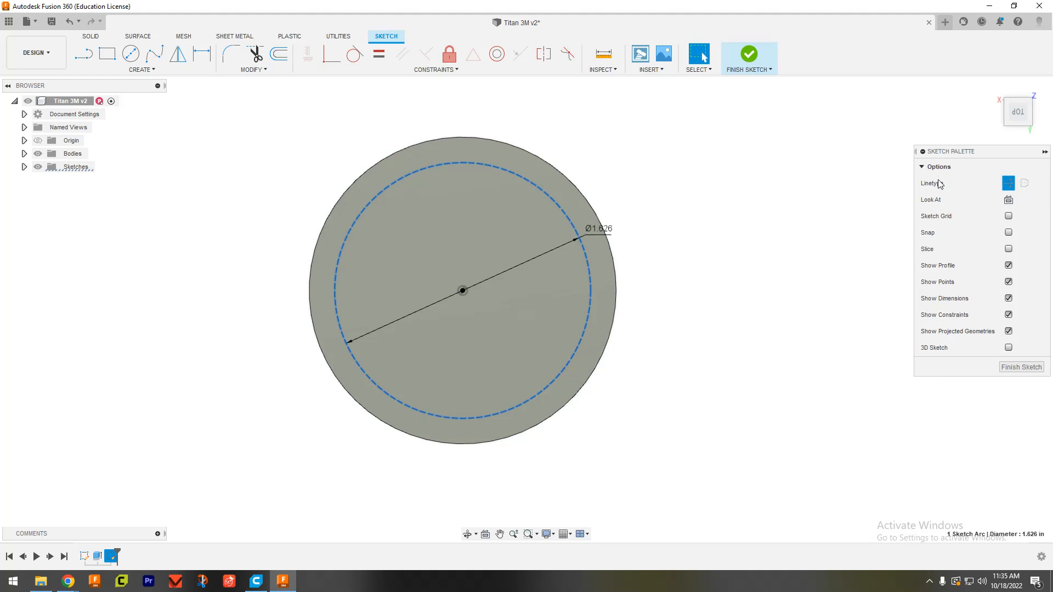
pyautogui.click(1008, 184)
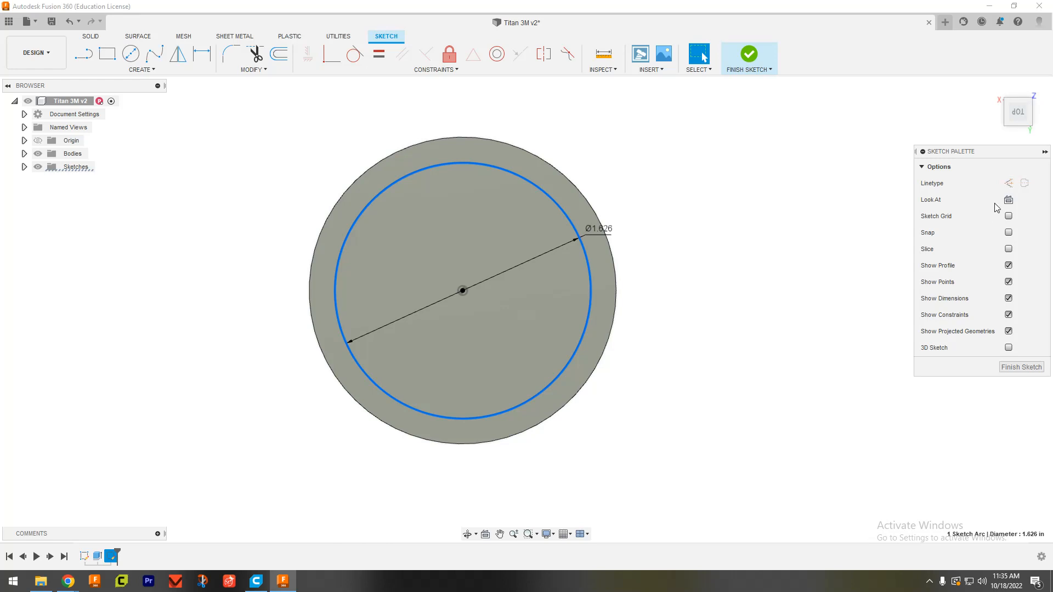
pyautogui.click(1012, 183)
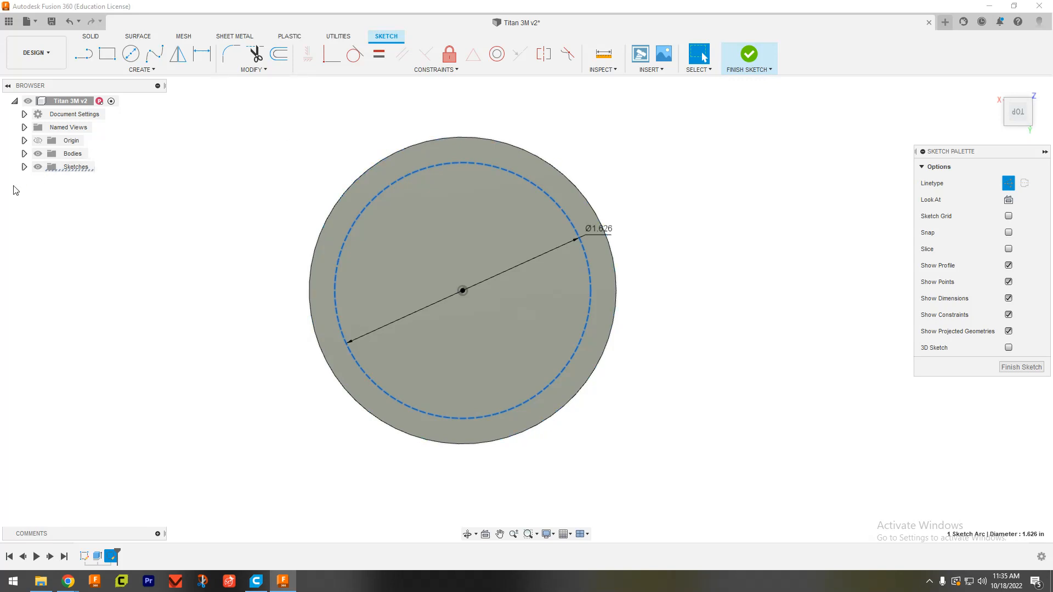
# Finish the sketch and rename Sketch2 as PD BHC
pyautogui.click(24, 167)
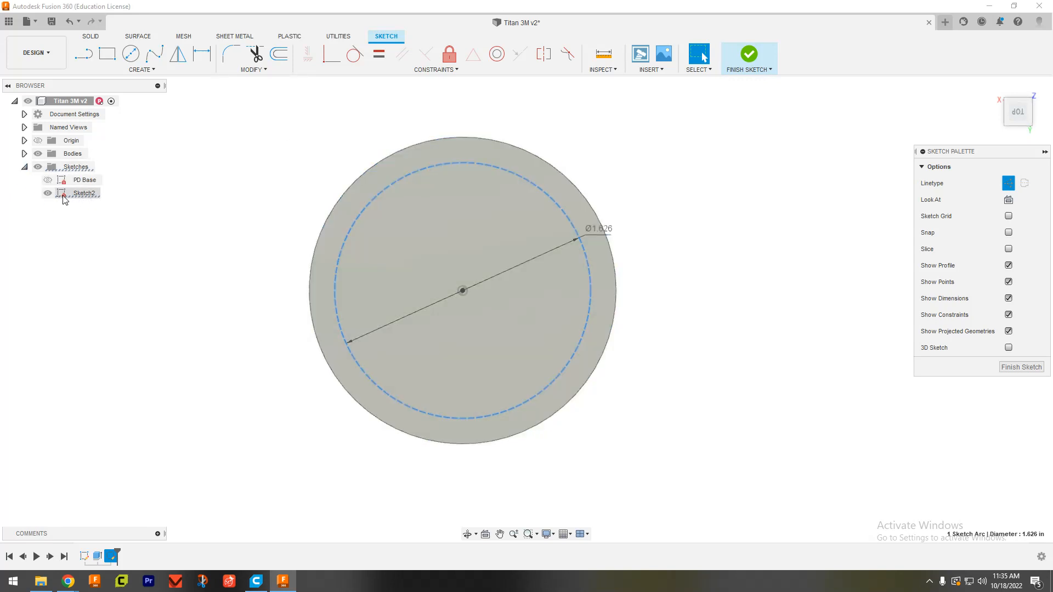
pyautogui.click(749, 53)
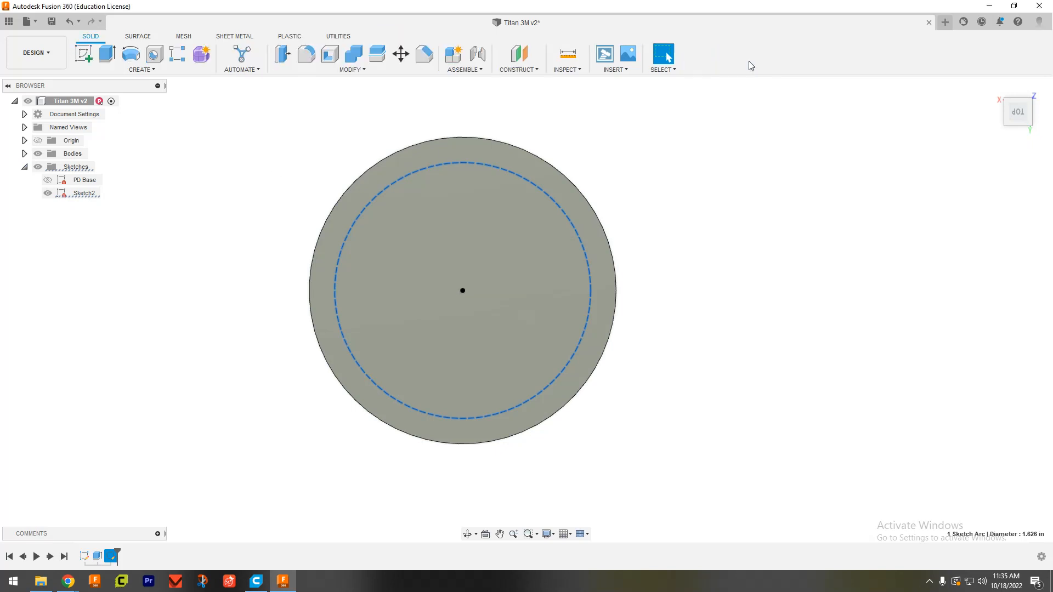
pyautogui.click(78, 195)
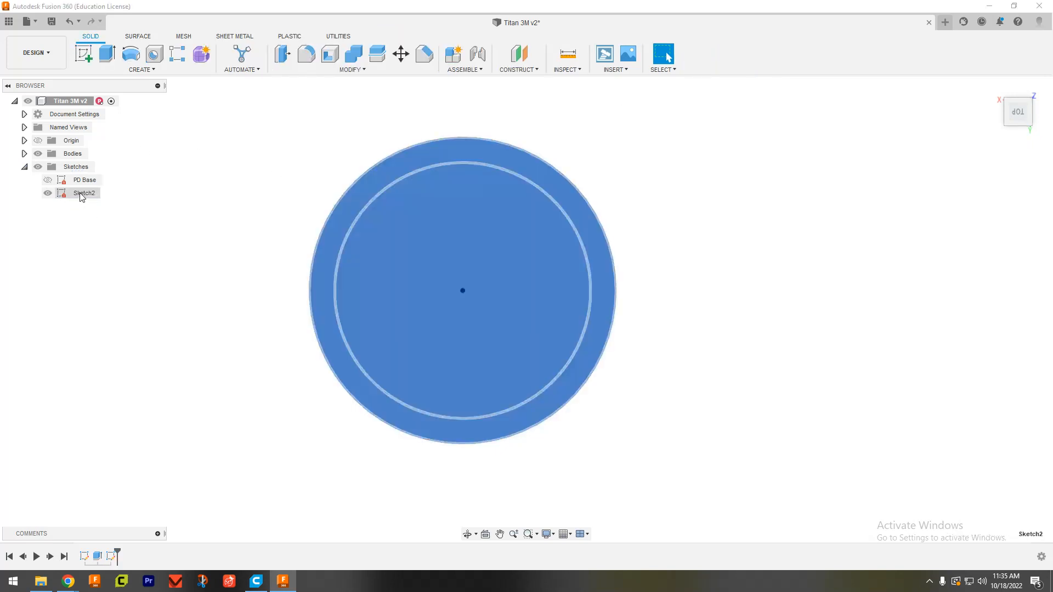
pyautogui.rightClick(79, 195)
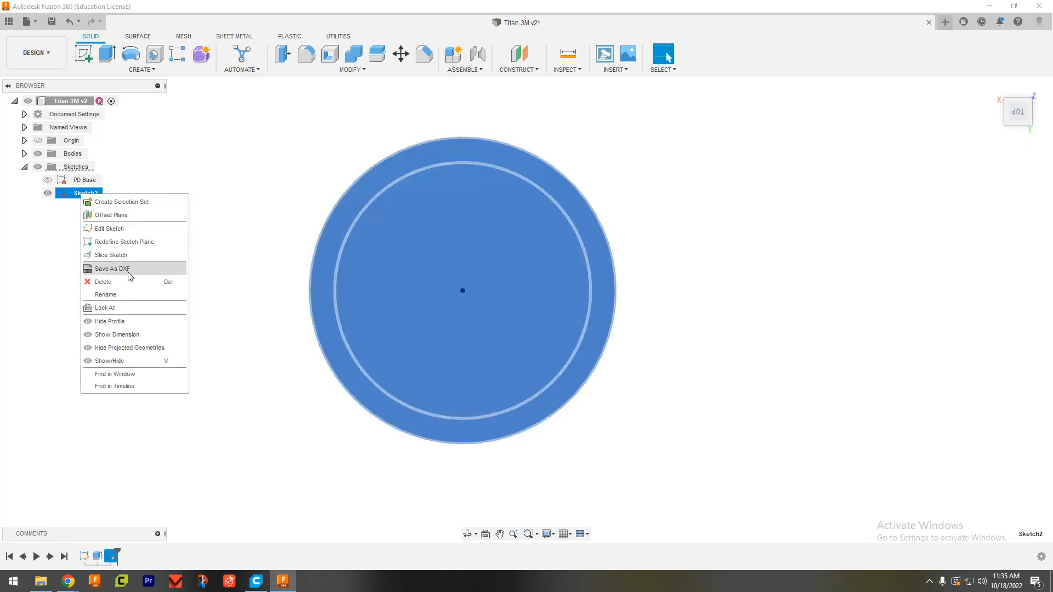
pyautogui.click(129, 296)
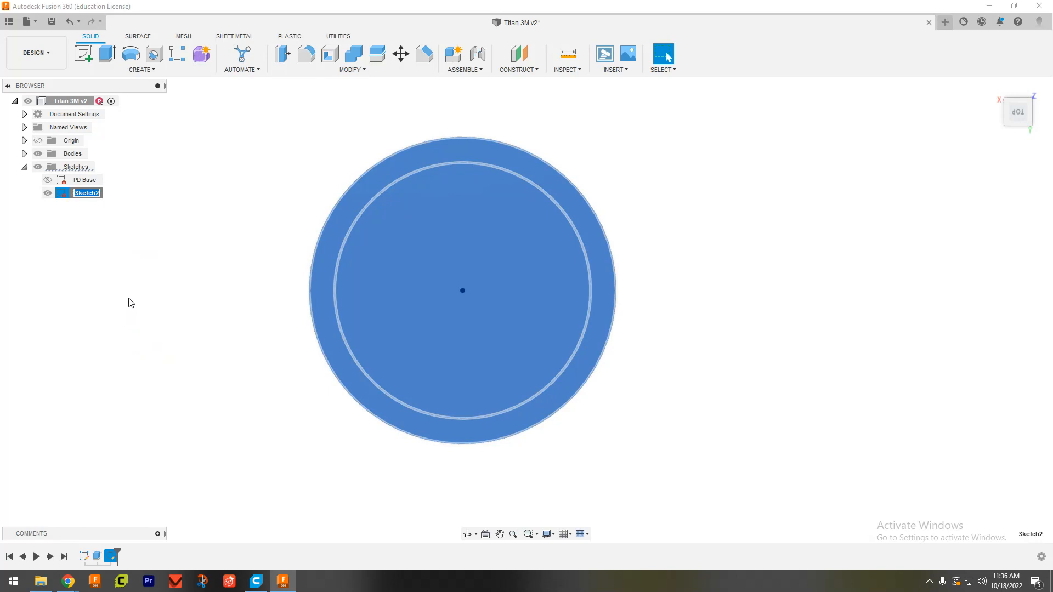
pyautogui.write('PD BHC')
pyautogui.press('Return')
pyautogui.click(230, 179)
pyautogui.click(24, 167)
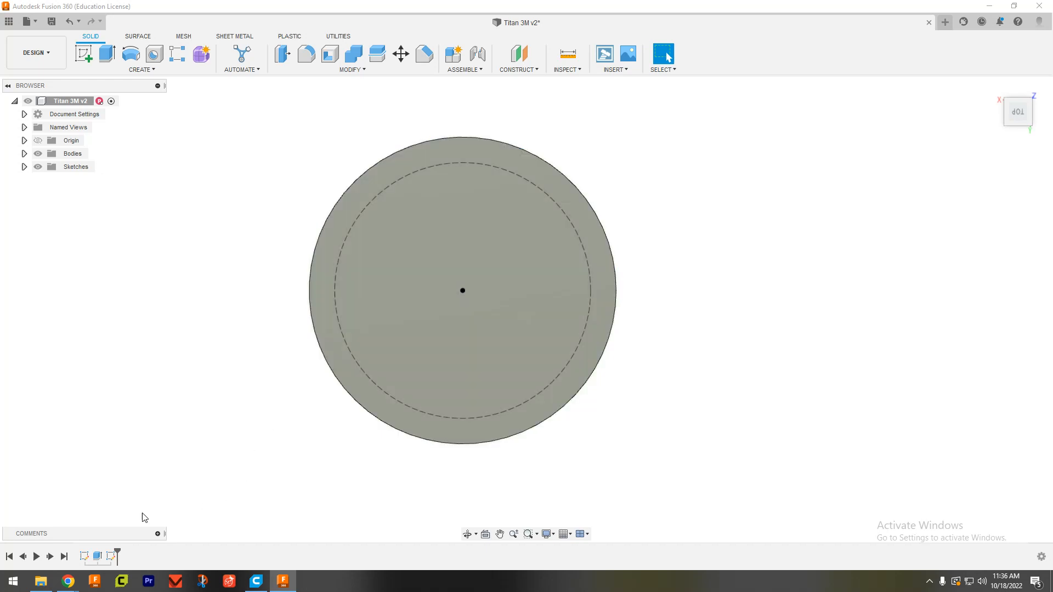
# Reopen the PD BHC sketch and place a sketch point on the construction circle, slightly off its topmost position
pyautogui.doubleClick(113, 556)
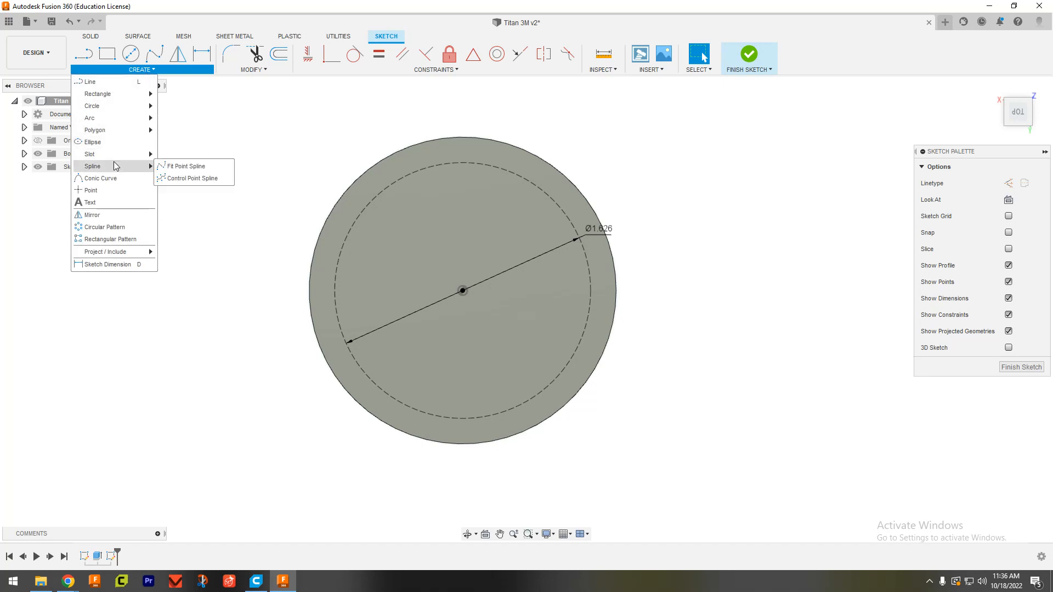
pyautogui.click(93, 190)
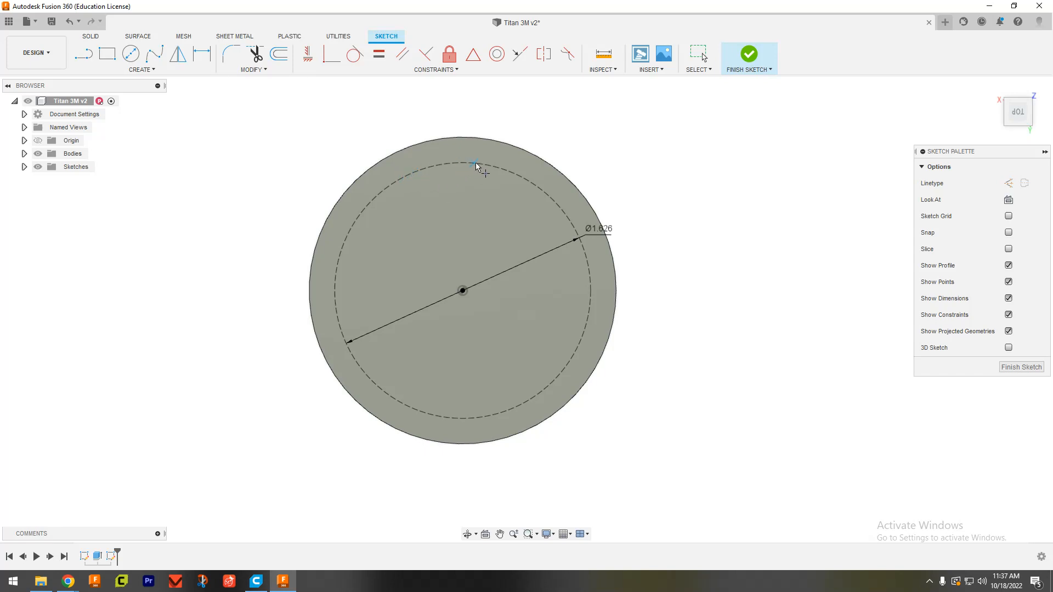
pyautogui.click(528, 182)
pyautogui.press('Escape')
pyautogui.moveTo(523, 180)
pyautogui.mouseDown()
pyautogui.moveTo(464, 177)
pyautogui.moveTo(350, 218)
pyautogui.moveTo(360, 391)
pyautogui.moveTo(519, 400)
pyautogui.moveTo(553, 276)
pyautogui.moveTo(477, 197)
pyautogui.moveTo(507, 183)
pyautogui.moveTo(562, 216)
pyautogui.moveTo(569, 295)
pyautogui.moveTo(558, 221)
pyautogui.moveTo(499, 179)
pyautogui.mouseUp()
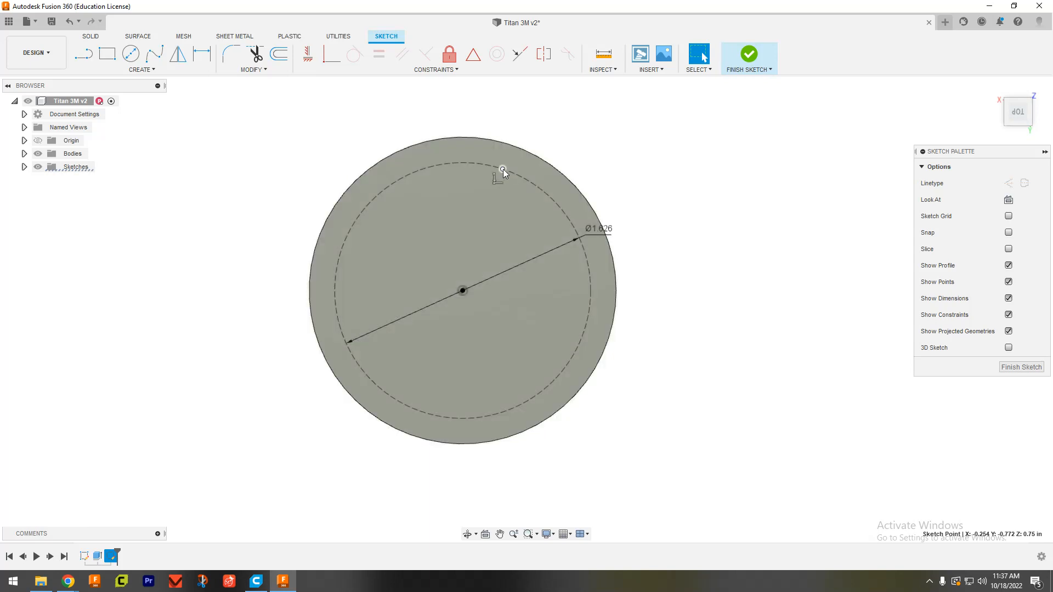
# Align the sketch point vertically with the circle's centre using a Horizontal/Vertical constraint and finish the sketch
pyautogui.click(502, 169)
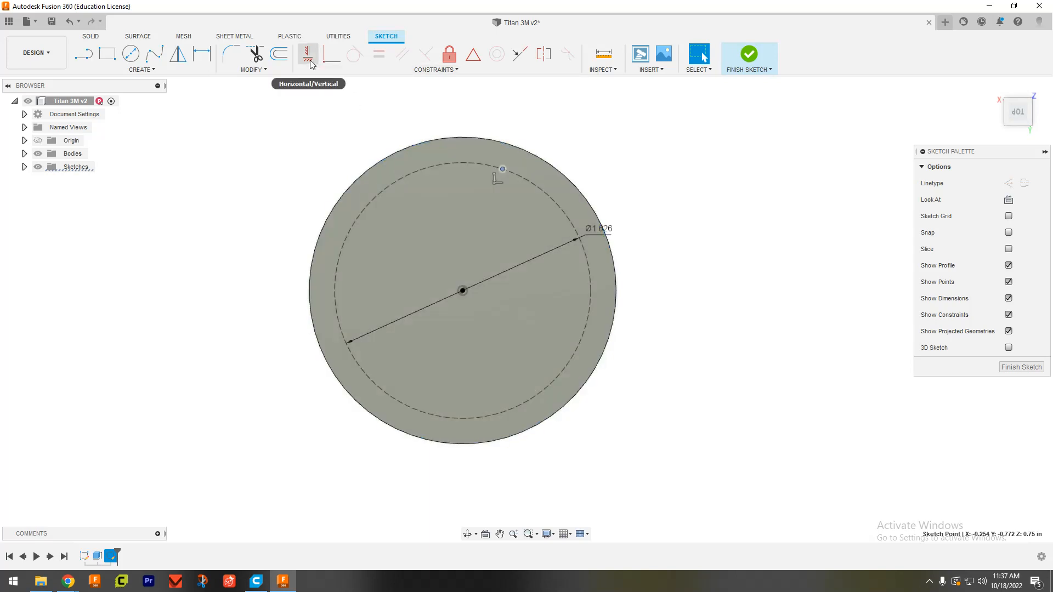
pyautogui.click(310, 62)
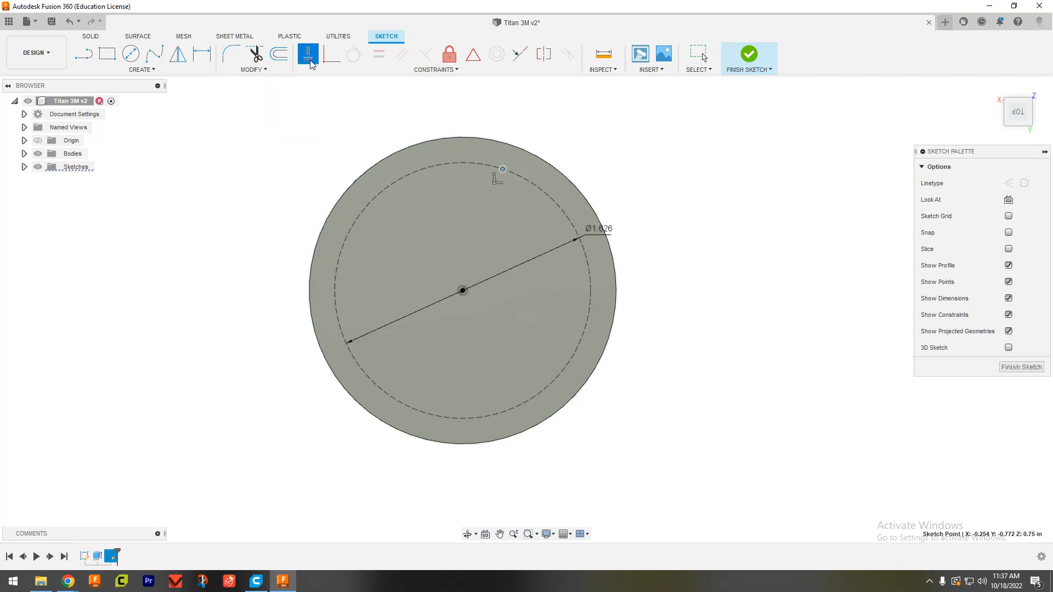
pyautogui.click(463, 292)
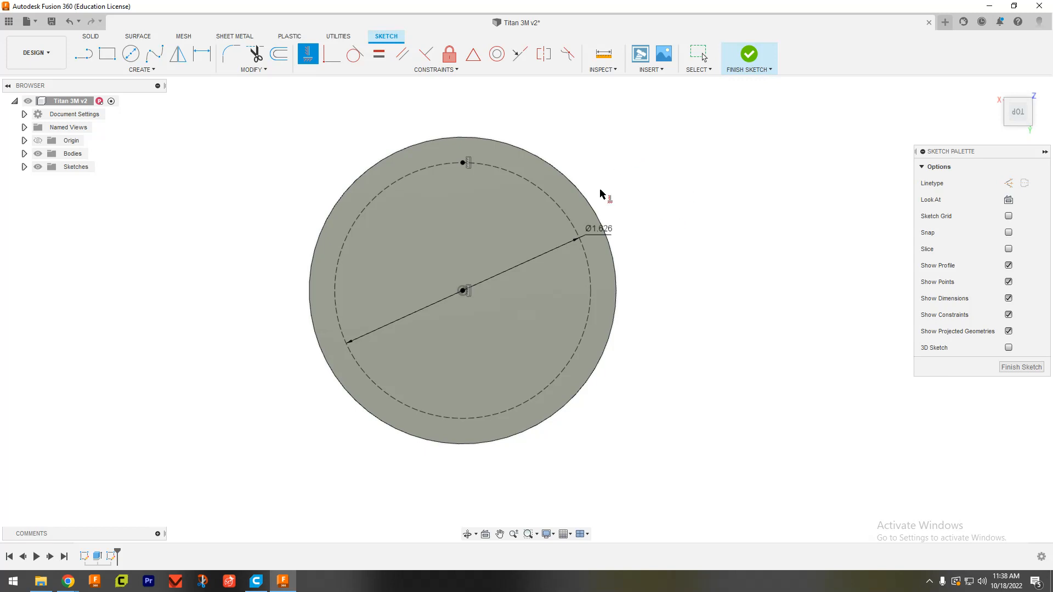
pyautogui.click(750, 54)
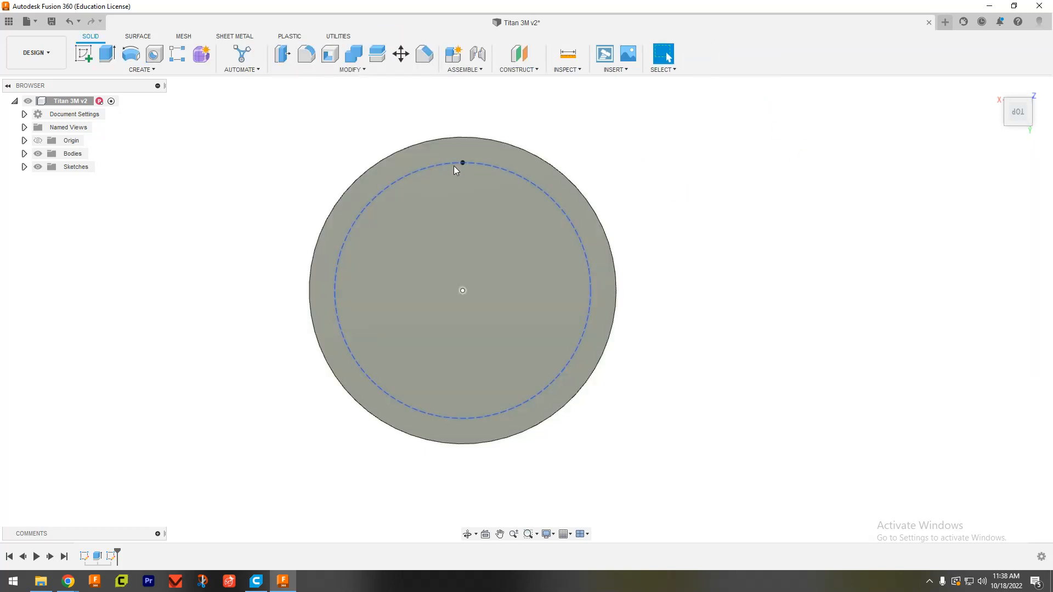
# Start a Hole with From Sketch placement on the bolt-circle point and check the threaded-hole callout on the PDF drawing
pyautogui.click(155, 55)
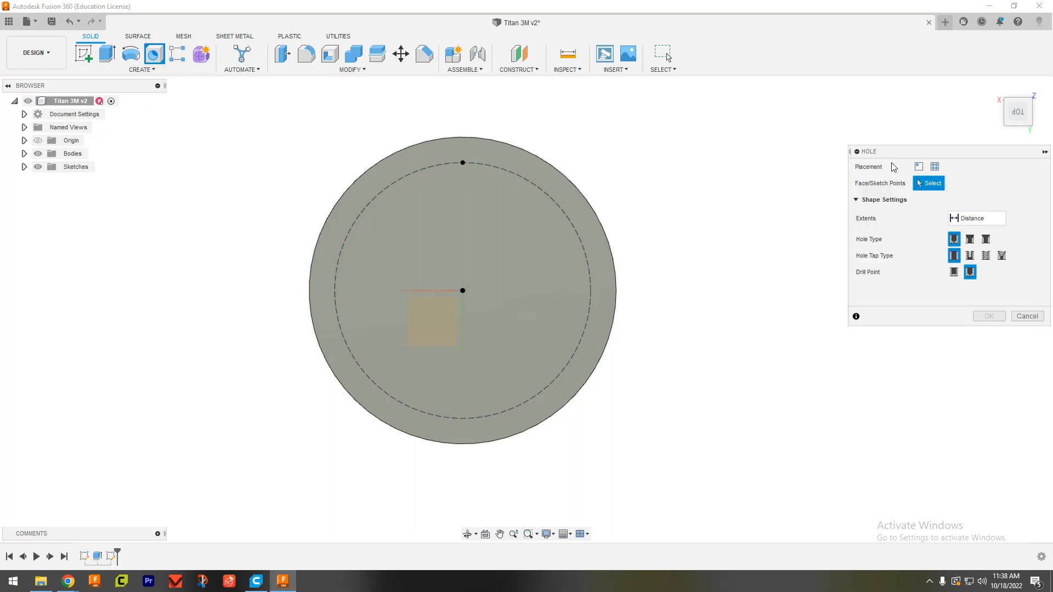
pyautogui.click(935, 166)
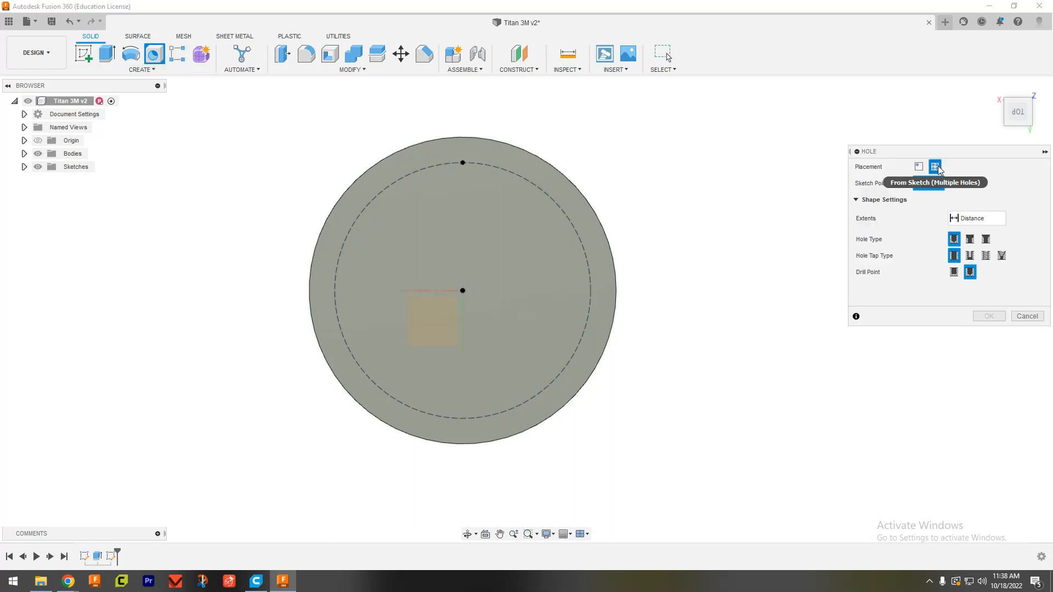
pyautogui.click(463, 163)
pyautogui.keyDown('shift'); pyautogui.moveTo(708, 256); pyautogui.dragTo(705, 219, button='middle'); pyautogui.keyUp('shift')
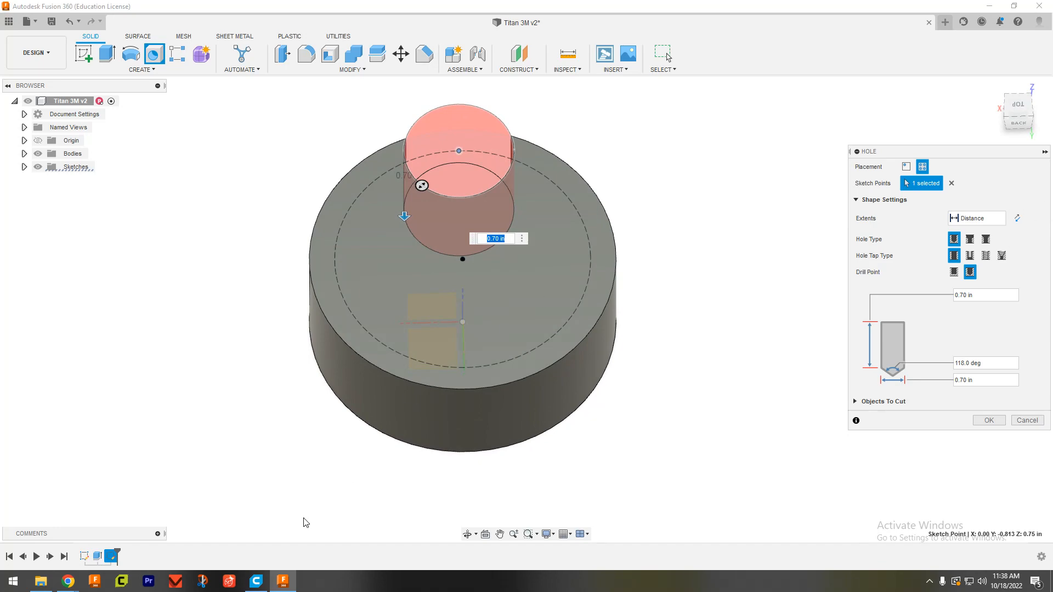
pyautogui.click(290, 580)
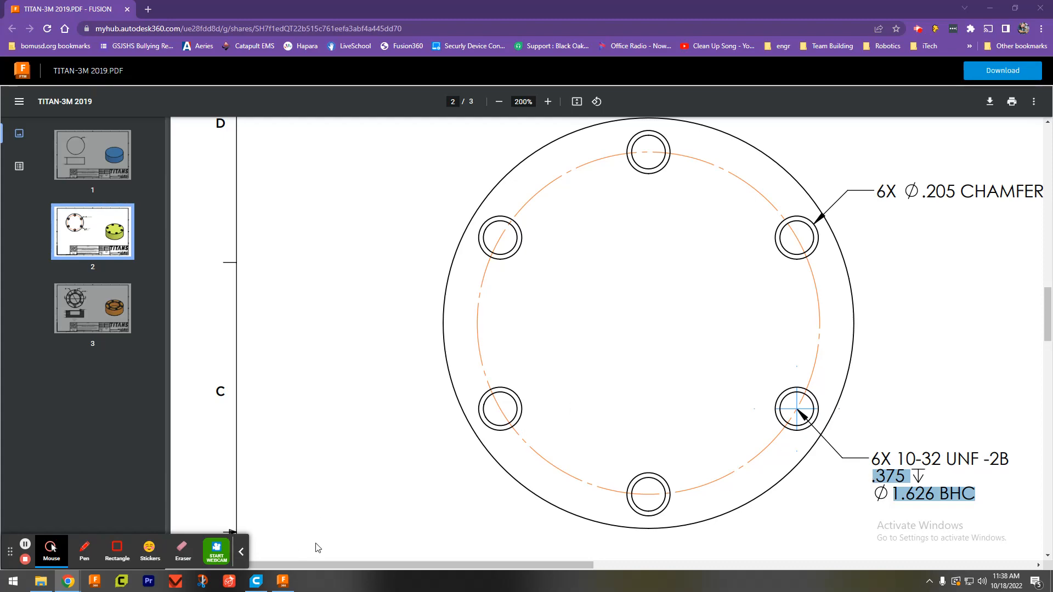
pyautogui.click(284, 583)
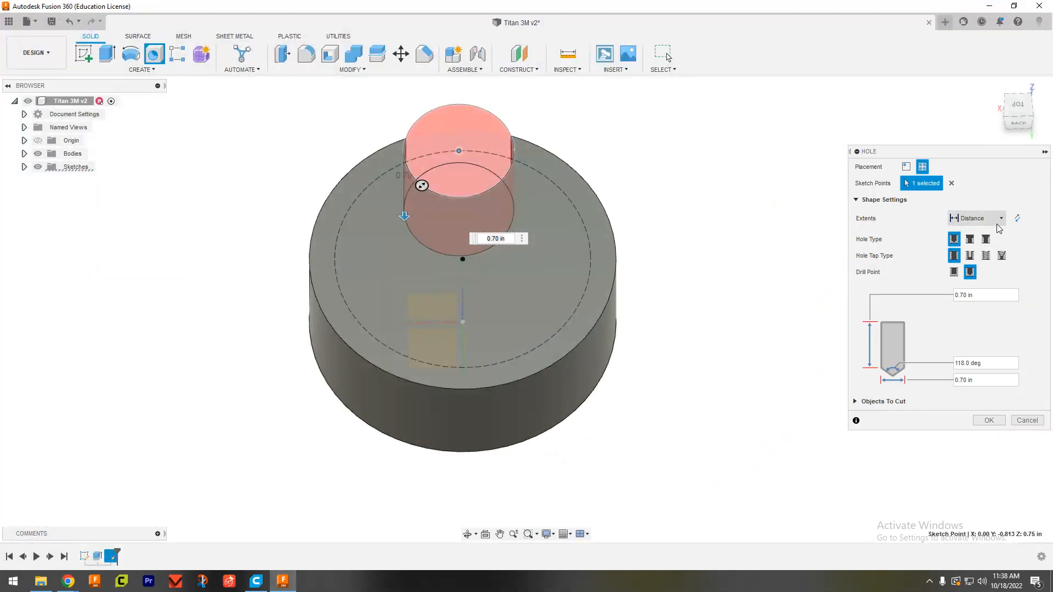
# Make the hole tapped with ANSI Unified Screw Threads, size 0.19(#10) in and designation 10-32 UNF
pyautogui.click(986, 255)
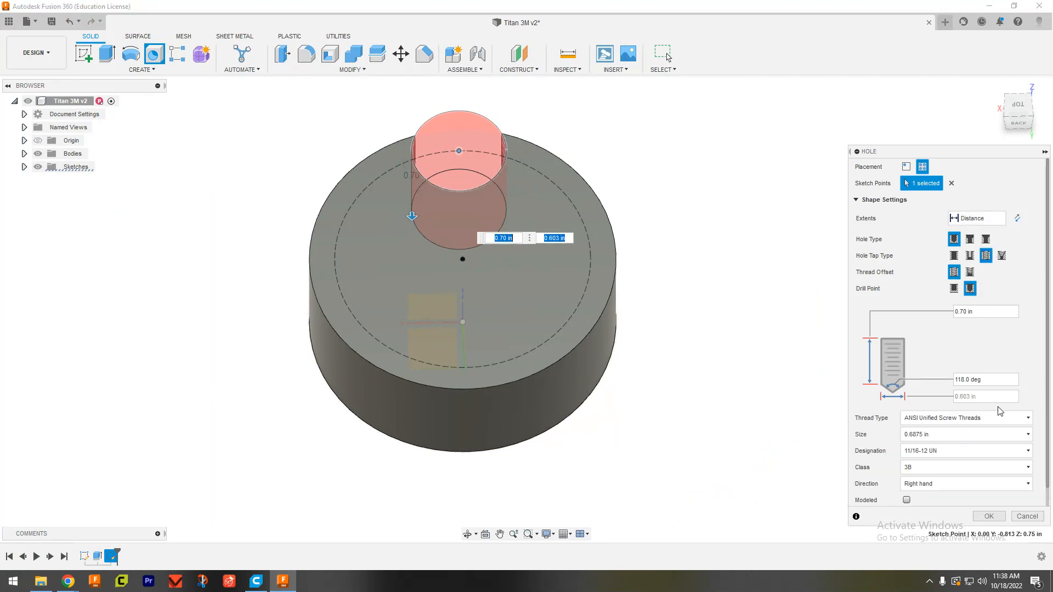
pyautogui.click(968, 438)
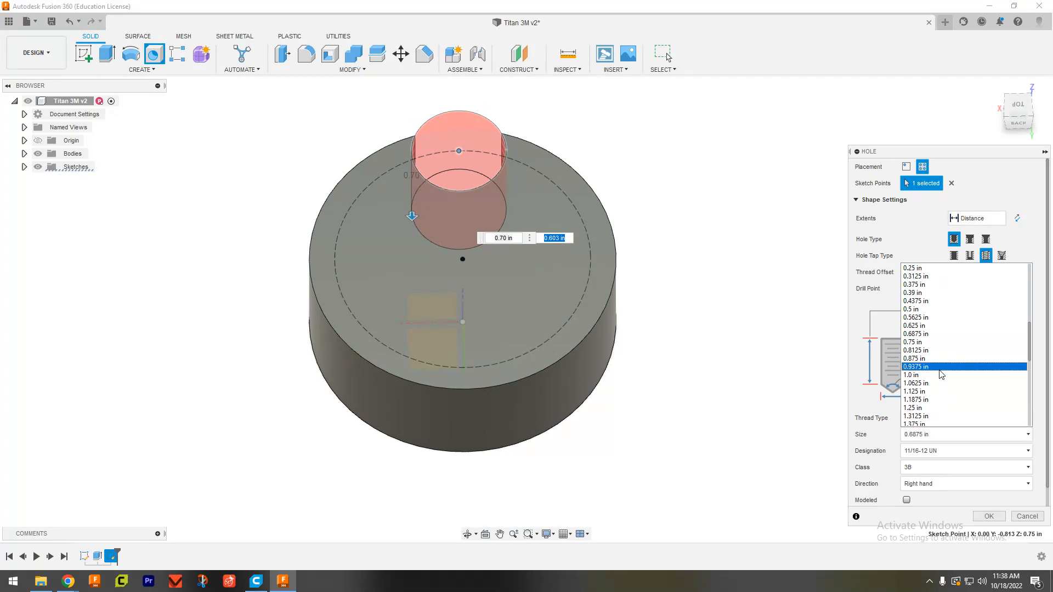
pyautogui.scroll(-1, 941, 375)
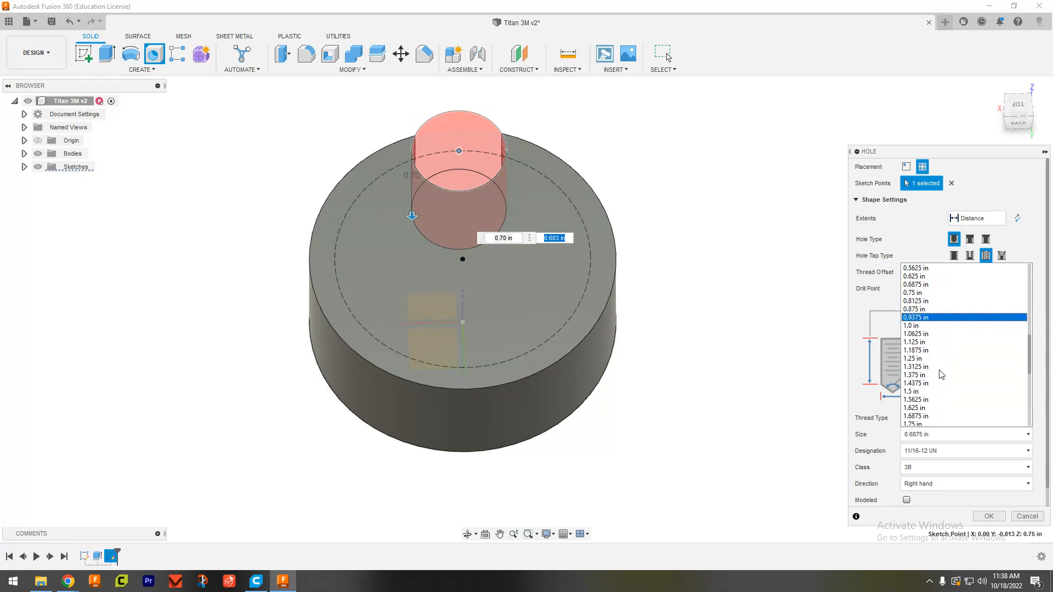
pyautogui.scroll(3, 941, 374)
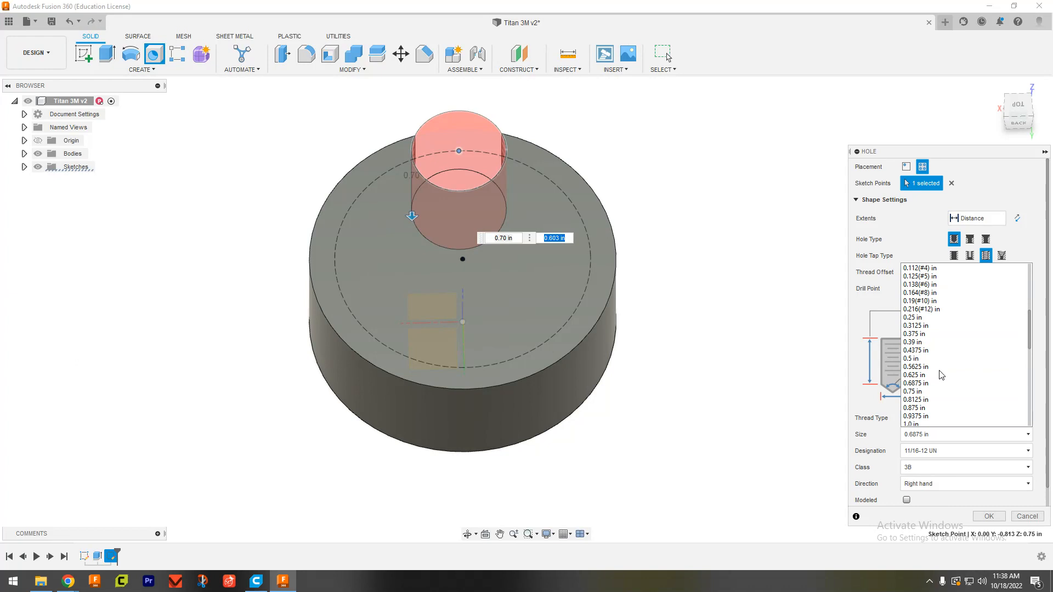
pyautogui.click(942, 305)
pyautogui.click(943, 451)
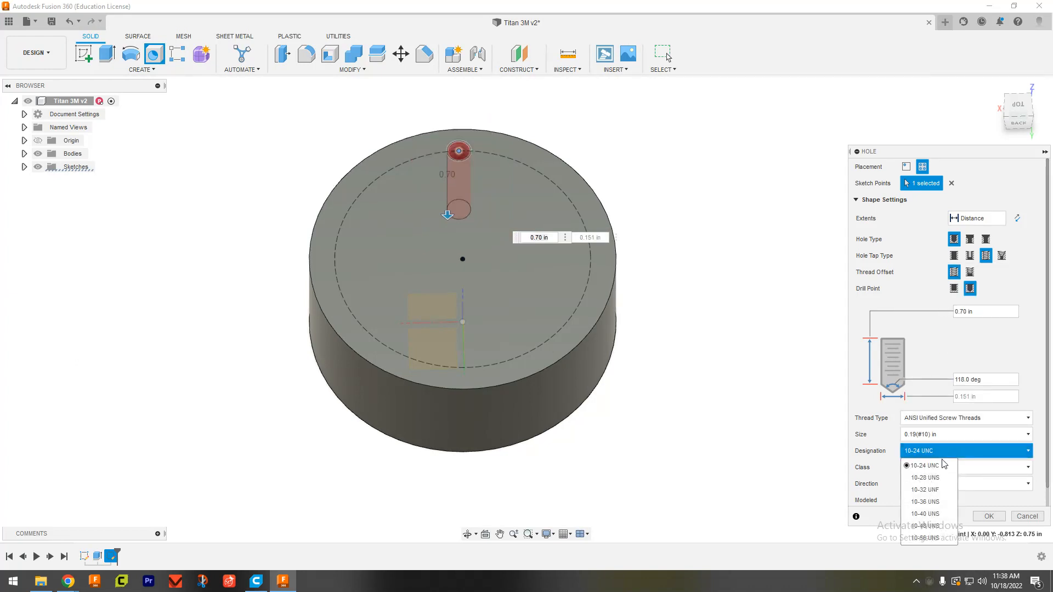
pyautogui.click(942, 491)
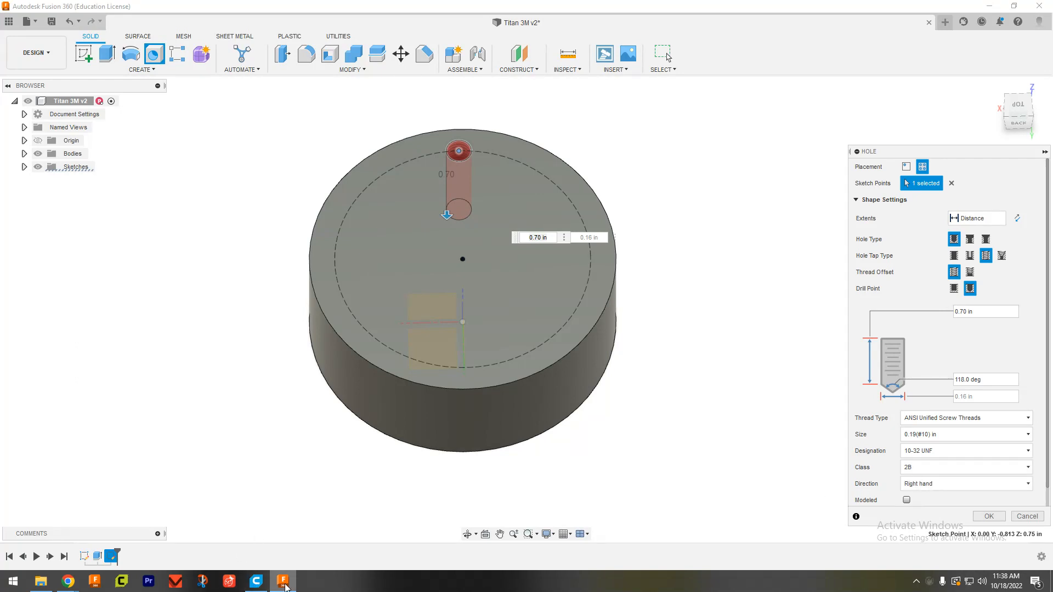
# Recheck the 10-32 UNF -2B callout on the PDF drawing and enable modeled threads for the hole in Fusion 360
pyautogui.moveTo(62, 587)
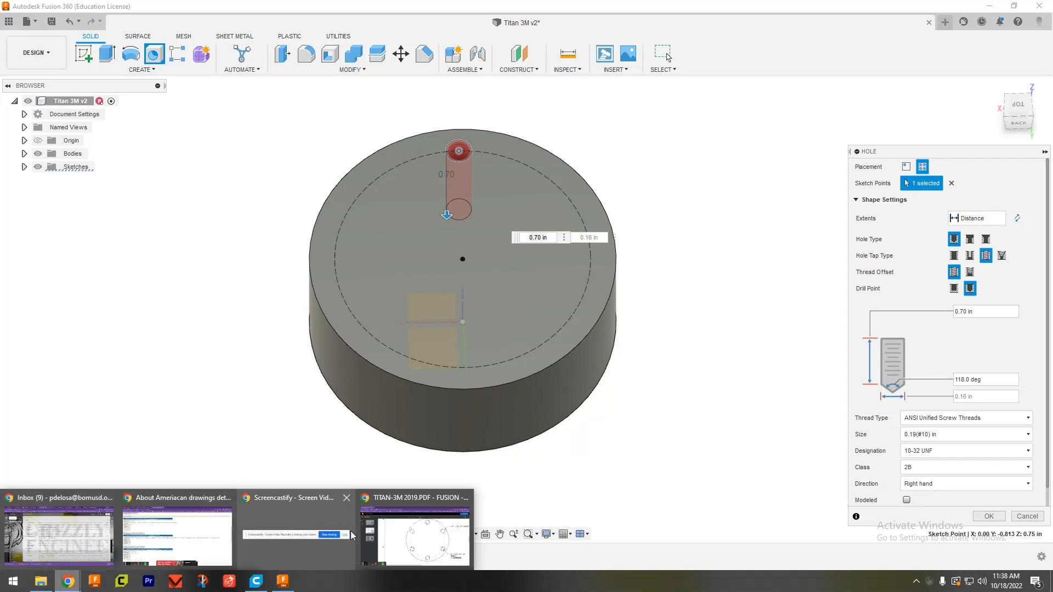
pyautogui.click(408, 528)
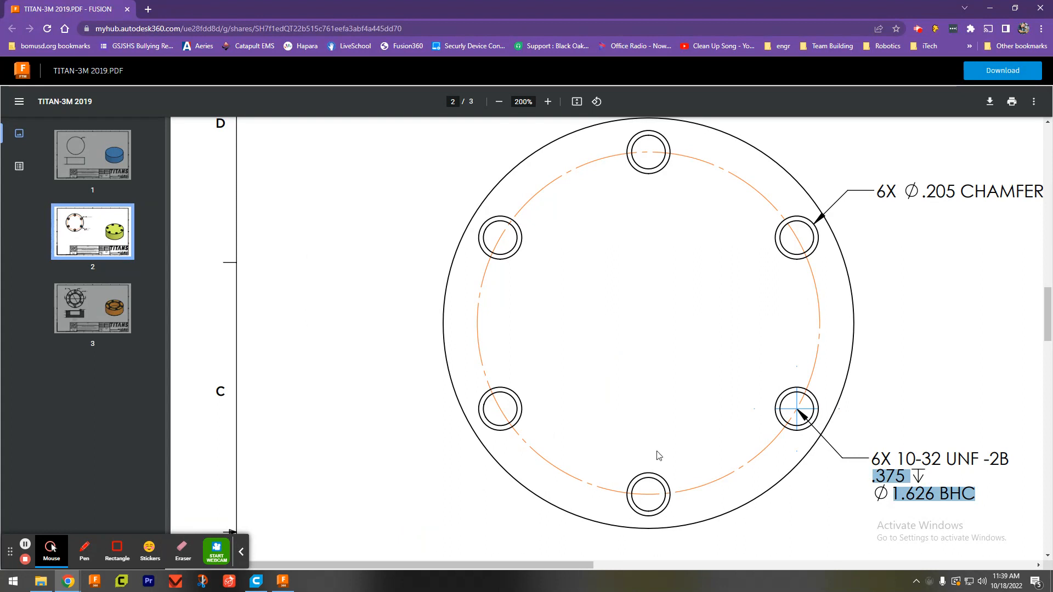
pyautogui.click(283, 581)
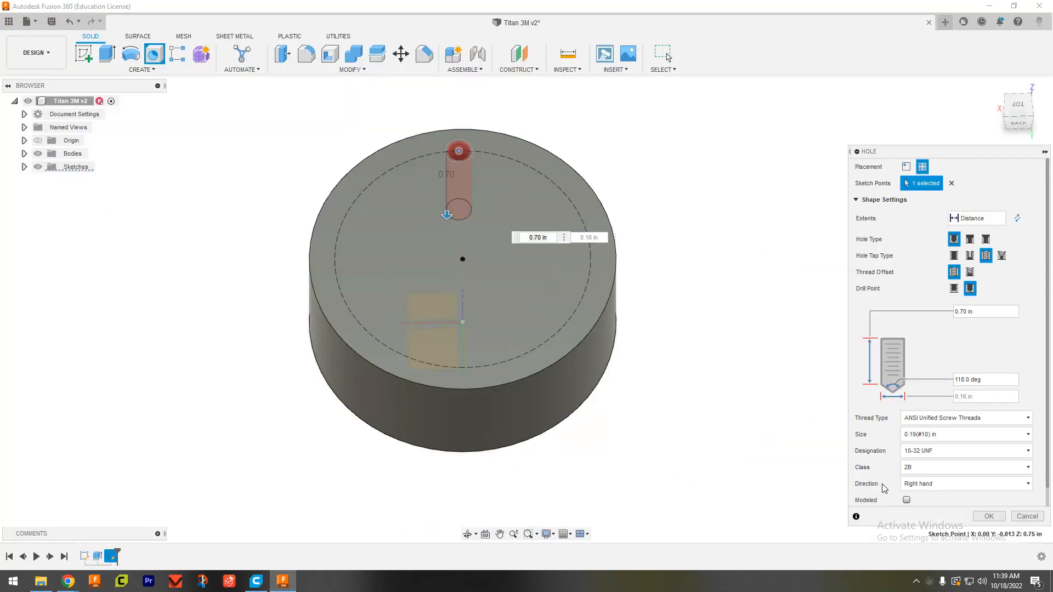
pyautogui.click(907, 500)
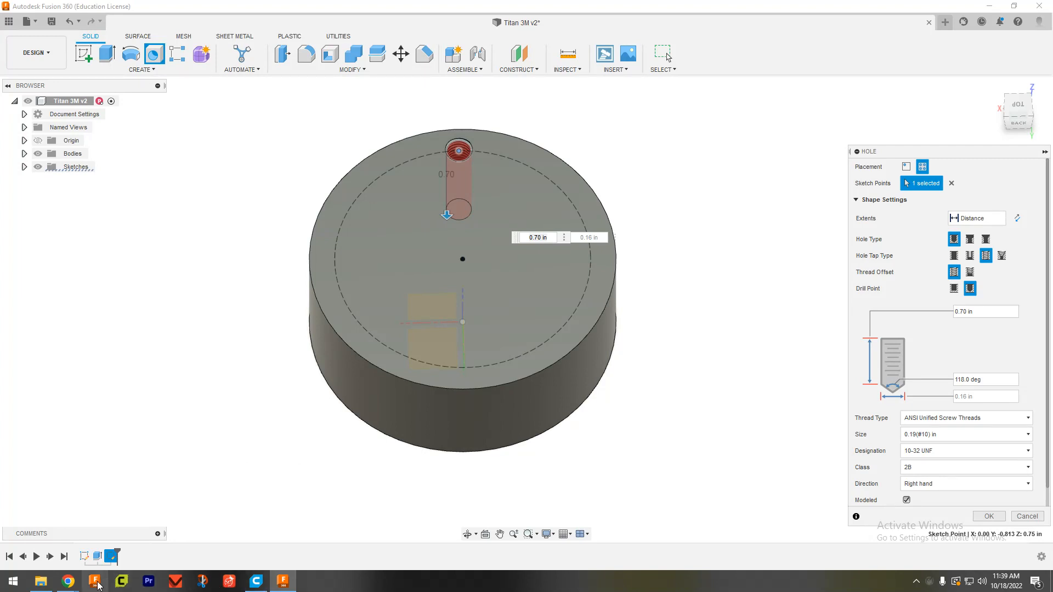
# Check the thread depth callout on the PDF drawing in Chrome and set the hole depth to 0.375 in in Fusion 360
pyautogui.moveTo(67, 585)
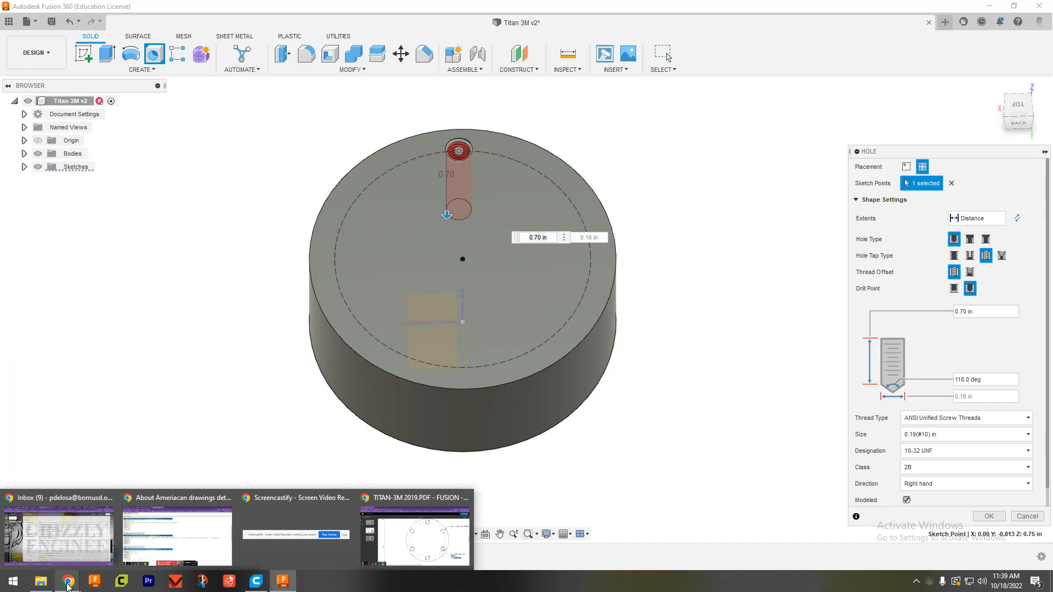
pyautogui.click(408, 534)
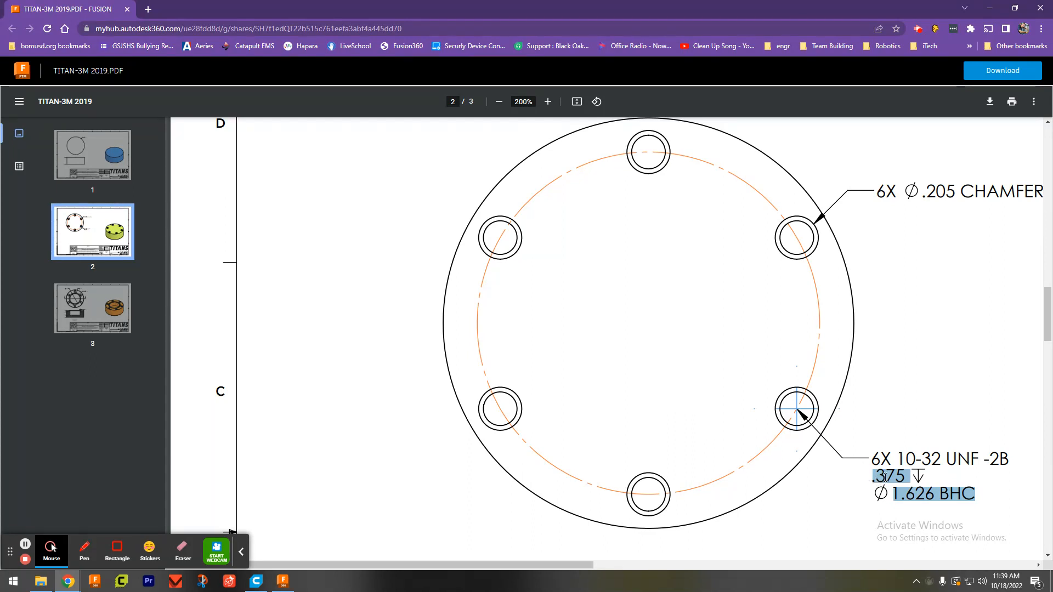
pyautogui.click(283, 580)
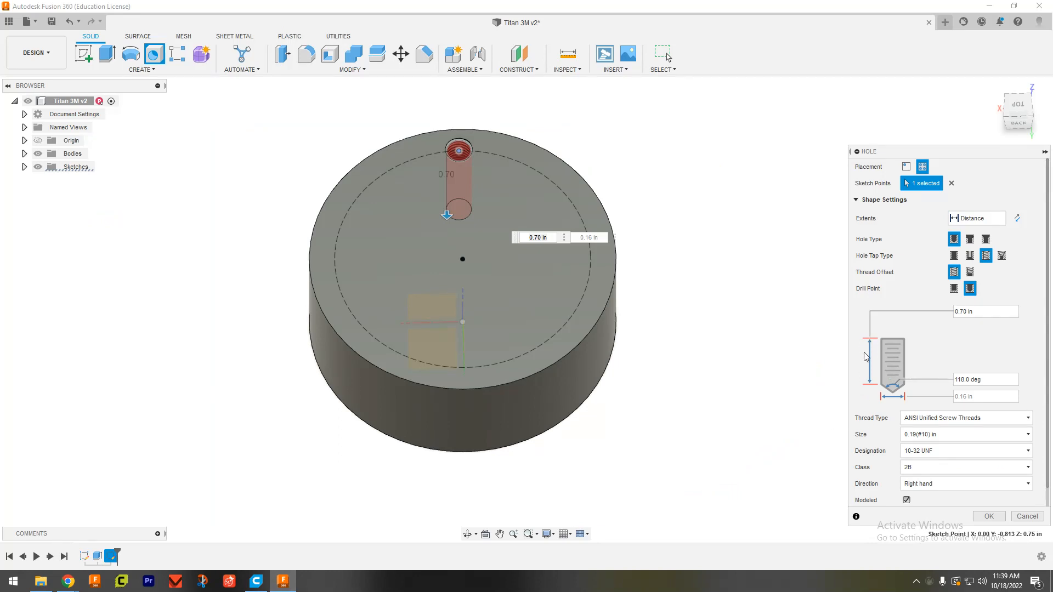
pyautogui.doubleClick(978, 310)
pyautogui.click(978, 310)
pyautogui.write('.375')
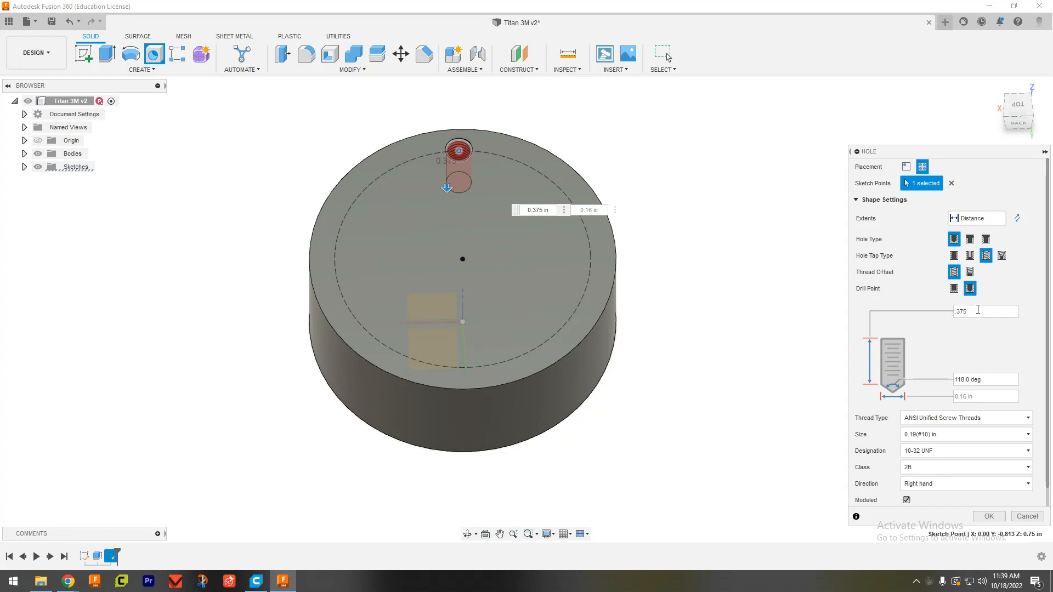
# Give the tapped hole an offset thread with 0 in offset and 0.375 in thread depth, and set the hole depth to 0.4 in
pyautogui.keyDown('shift'); pyautogui.moveTo(521, 312); pyautogui.dragTo(360, 261, button='middle'); pyautogui.keyUp('shift')
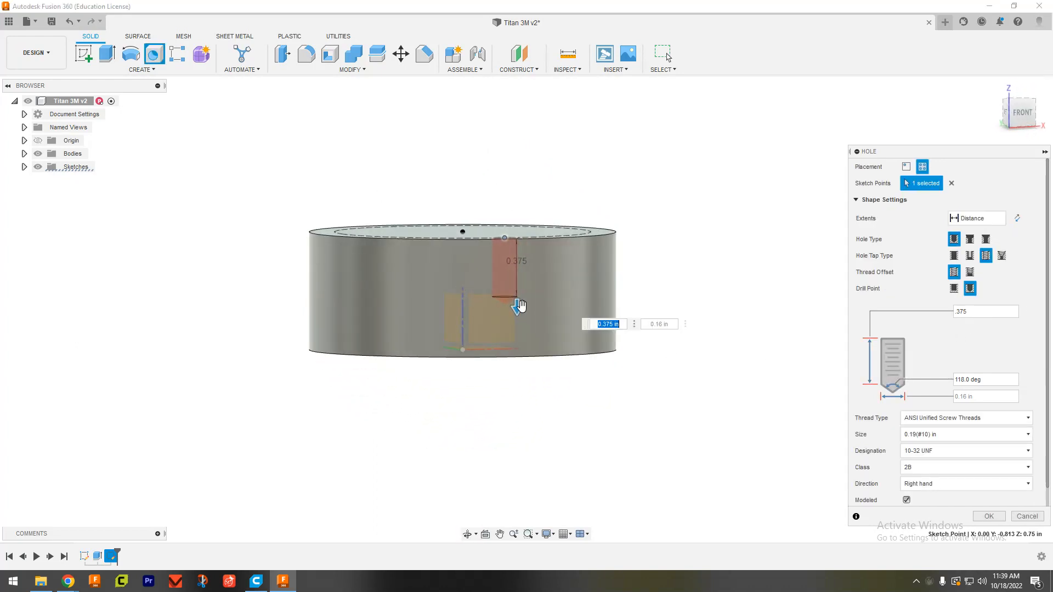
pyautogui.click(971, 273)
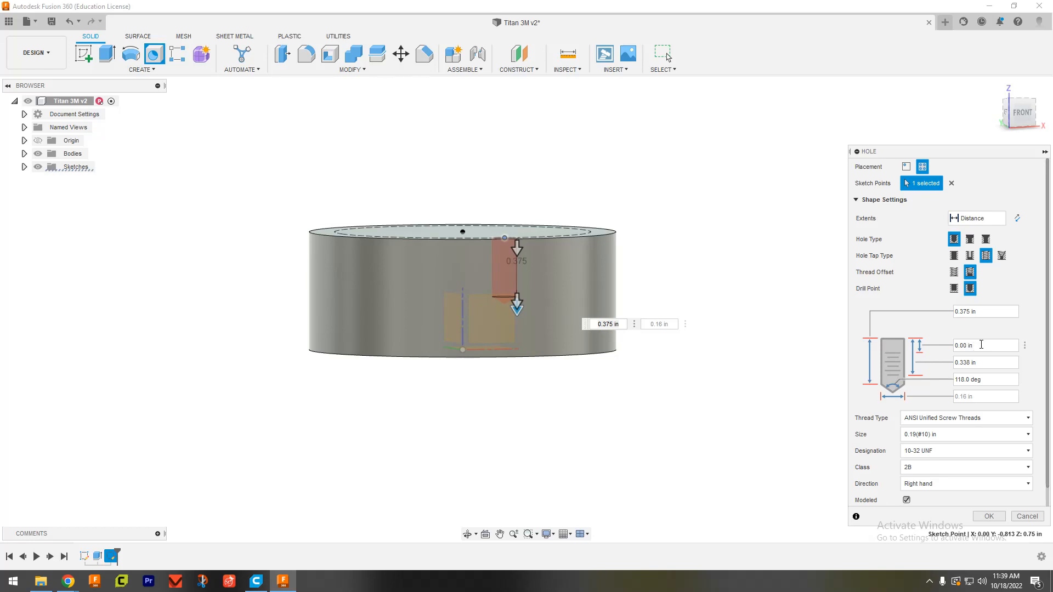
pyautogui.click(981, 345)
pyautogui.write('.375')
pyautogui.click(985, 362)
pyautogui.tripleClick(985, 362)
pyautogui.tripleClick(981, 346)
pyautogui.write('0')
pyautogui.tripleClick(989, 361)
pyautogui.write('.375')
pyautogui.tripleClick(983, 311)
pyautogui.write('.4')
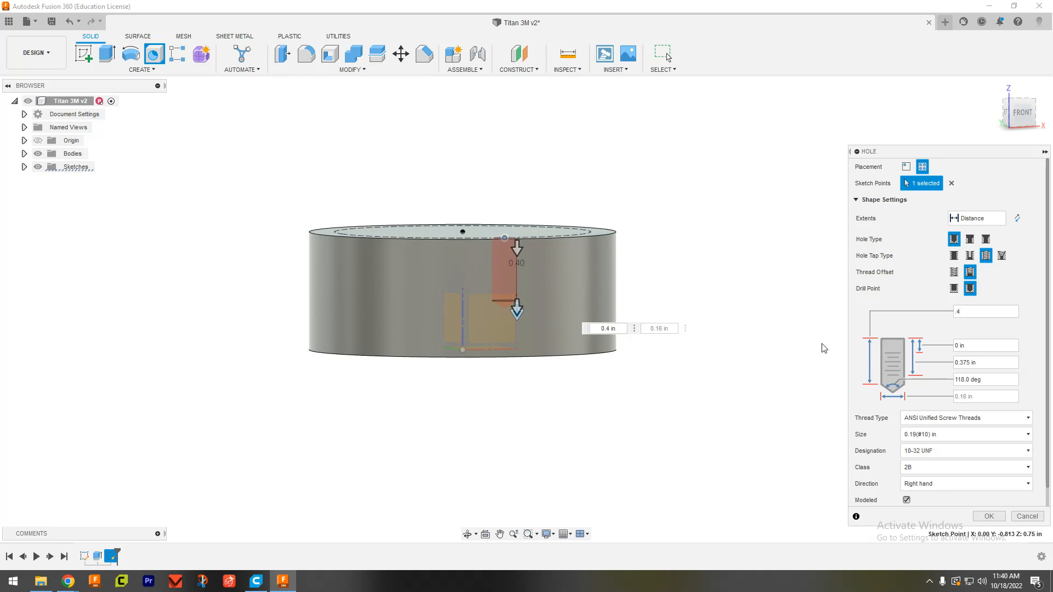
# Check the chamfer callout on the PDF drawing in Chrome and create the hole in Fusion 360 with a countersink diameter of 0.205 in
pyautogui.keyDown('shift'); pyautogui.moveTo(778, 304); pyautogui.dragTo(747, 344, button='middle'); pyautogui.keyUp('shift')
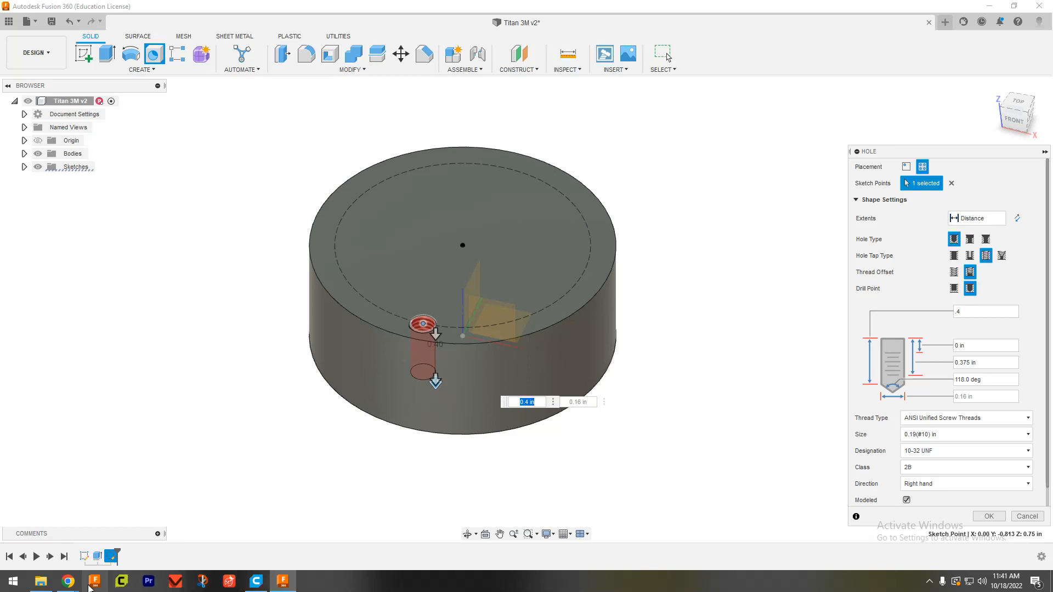
pyautogui.click(69, 583)
pyautogui.click(400, 543)
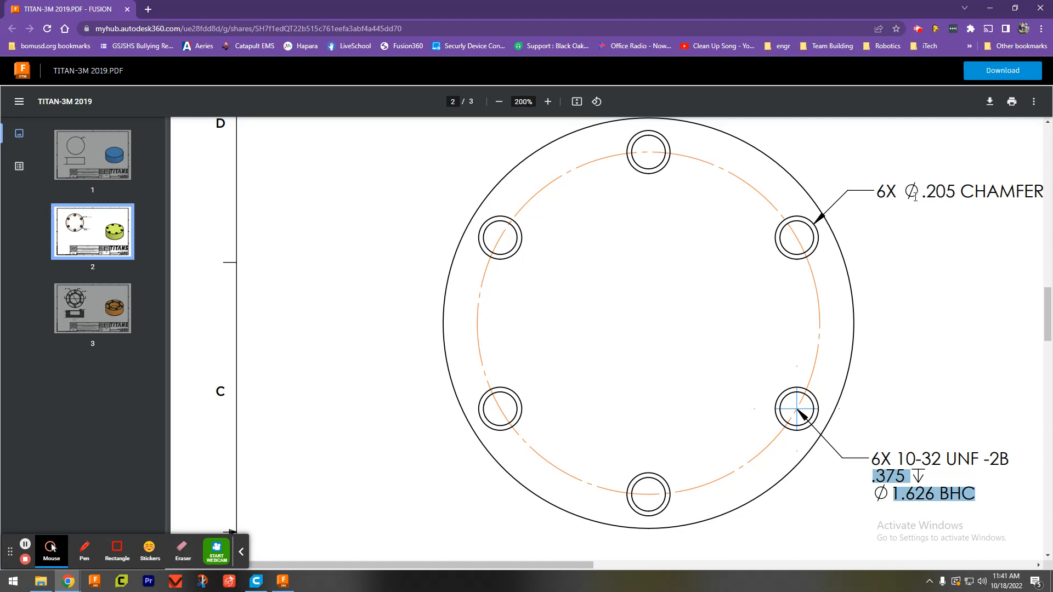
pyautogui.click(281, 582)
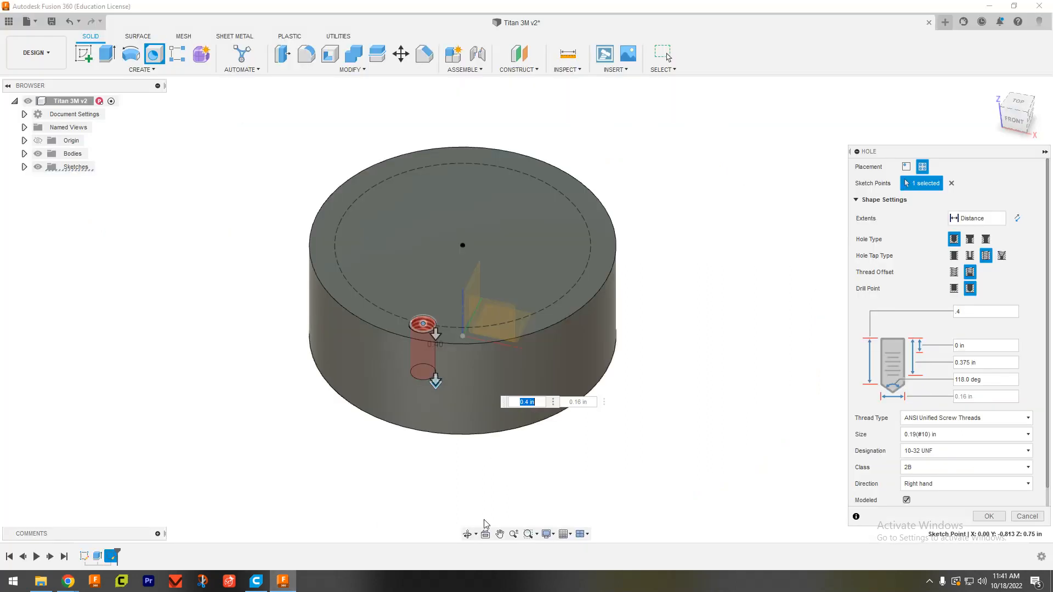
pyautogui.click(986, 239)
pyautogui.doubleClick(982, 328)
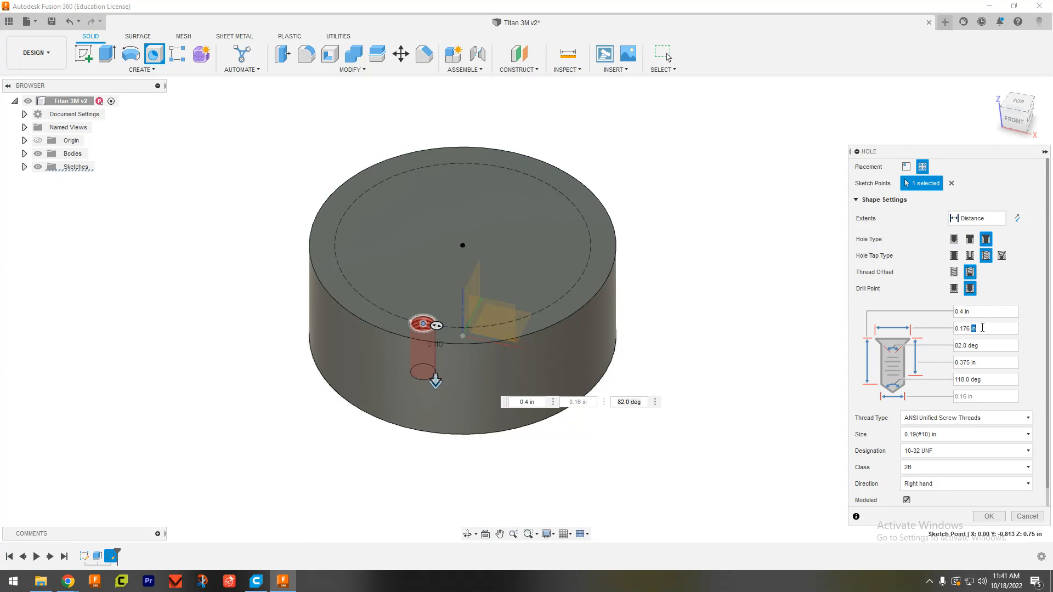
pyautogui.tripleClick(982, 327)
pyautogui.write('.205')
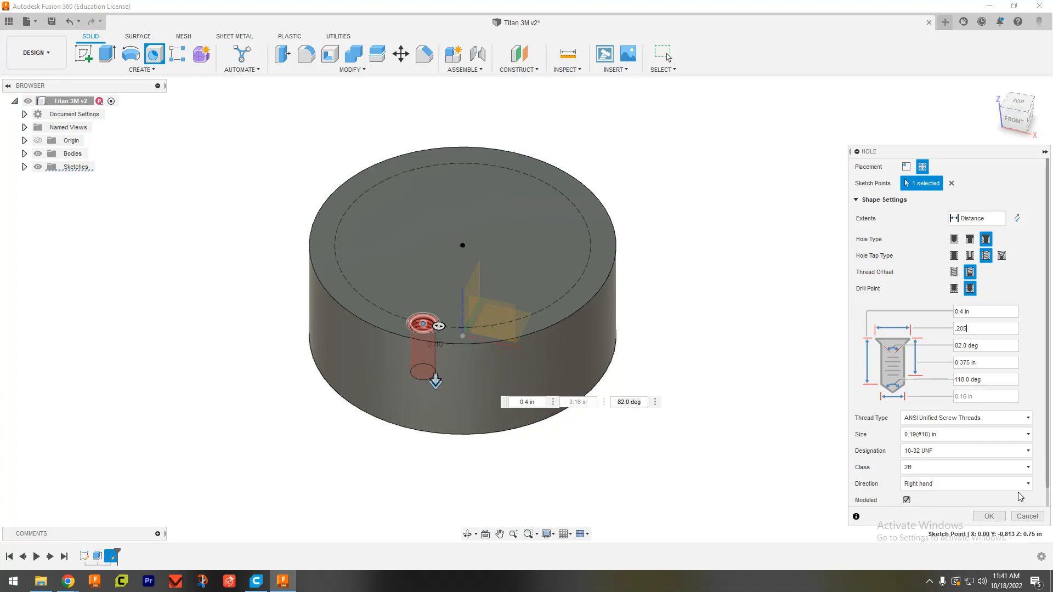
pyautogui.scroll(-1, 987, 455)
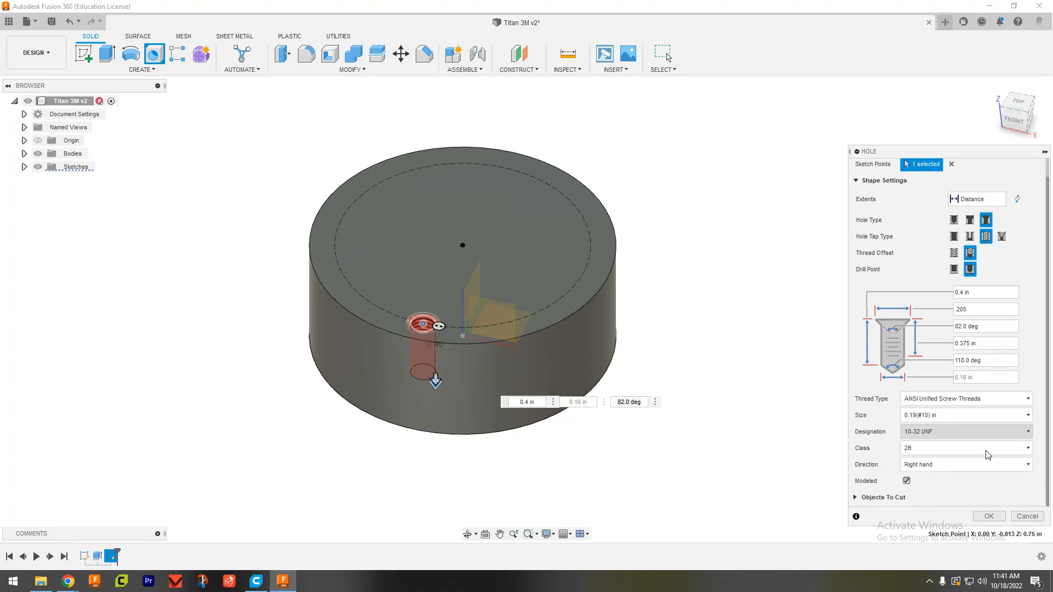
pyautogui.click(988, 516)
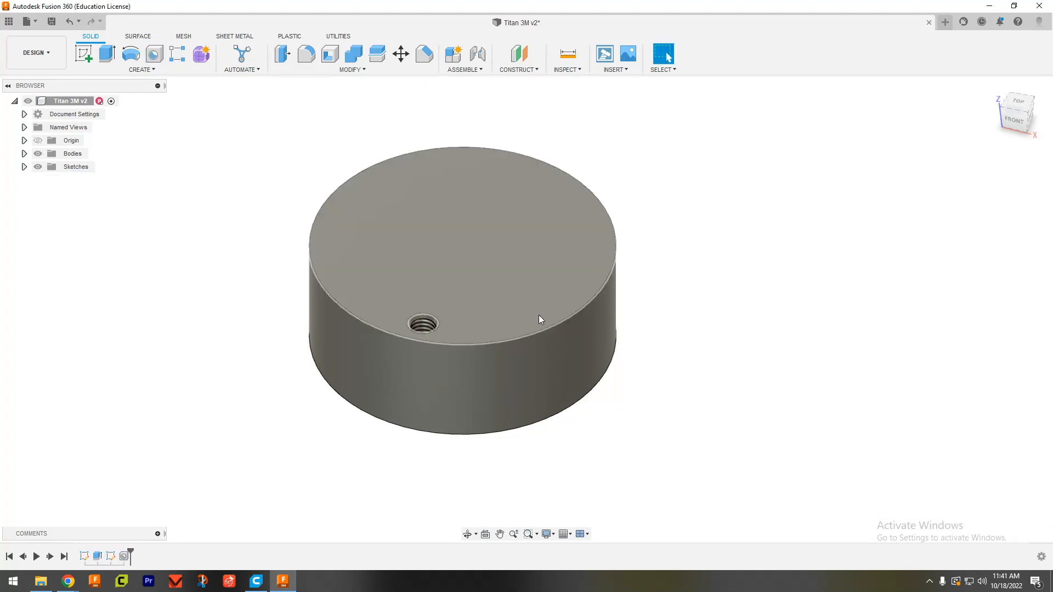
# Measure the outer edge of the hole's countersink
pyautogui.keyDown('shift'); pyautogui.moveTo(489, 311); pyautogui.dragTo(373, 292, button='middle'); pyautogui.keyUp('shift')
pyautogui.scroll(2, 373, 292)
pyautogui.scroll(4, 373, 292)
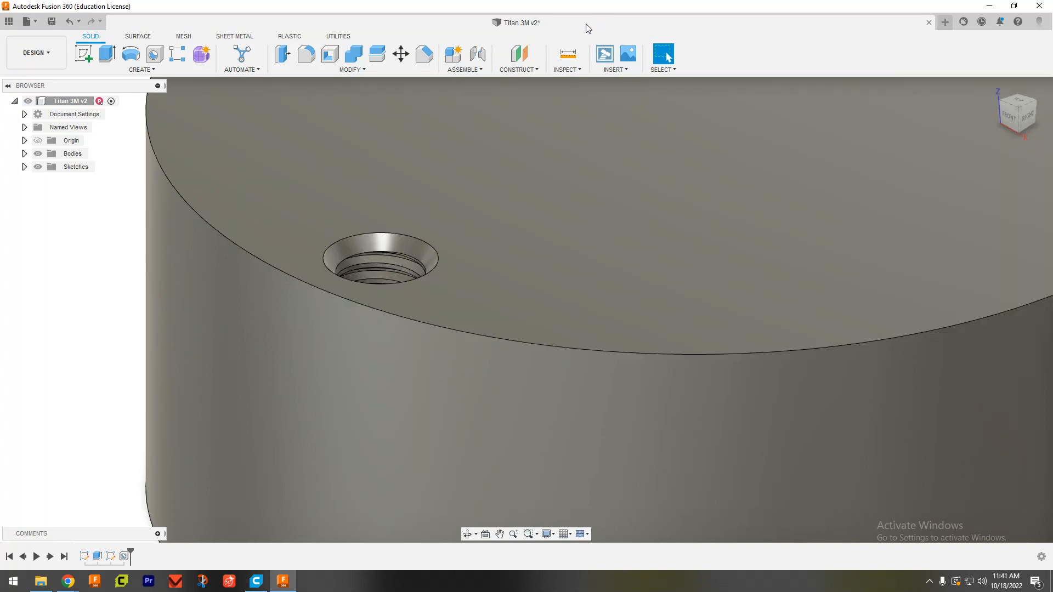
pyautogui.click(568, 54)
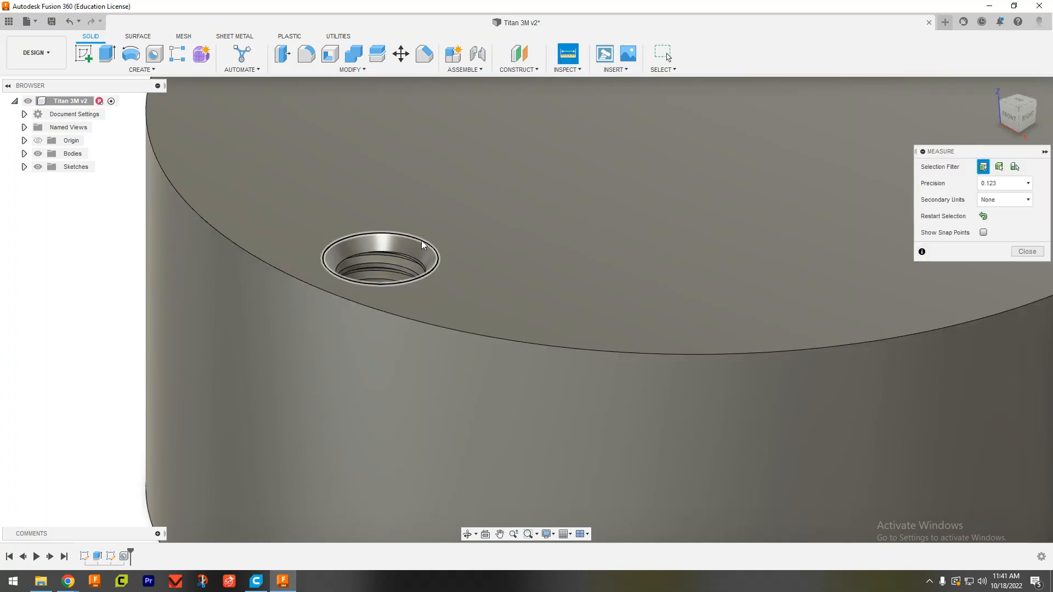
pyautogui.click(423, 242)
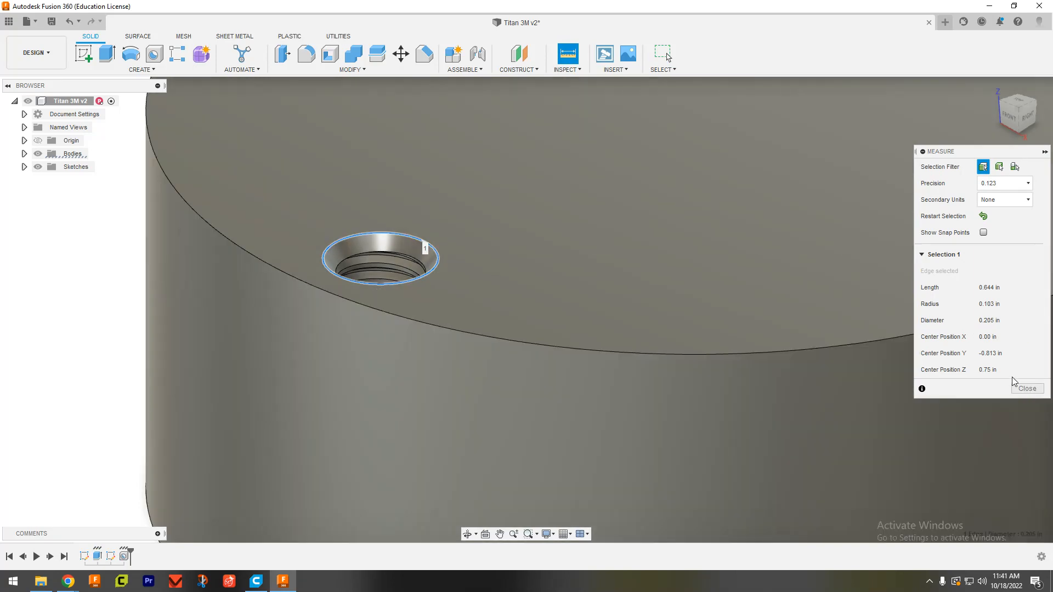
pyautogui.click(1028, 389)
# Examine the modeled threads and the bottom of the hole up close
pyautogui.keyDown('shift'); pyautogui.moveTo(460, 209); pyautogui.dragTo(331, 281, button='middle'); pyautogui.keyUp('shift')
pyautogui.scroll(10, 330, 281)
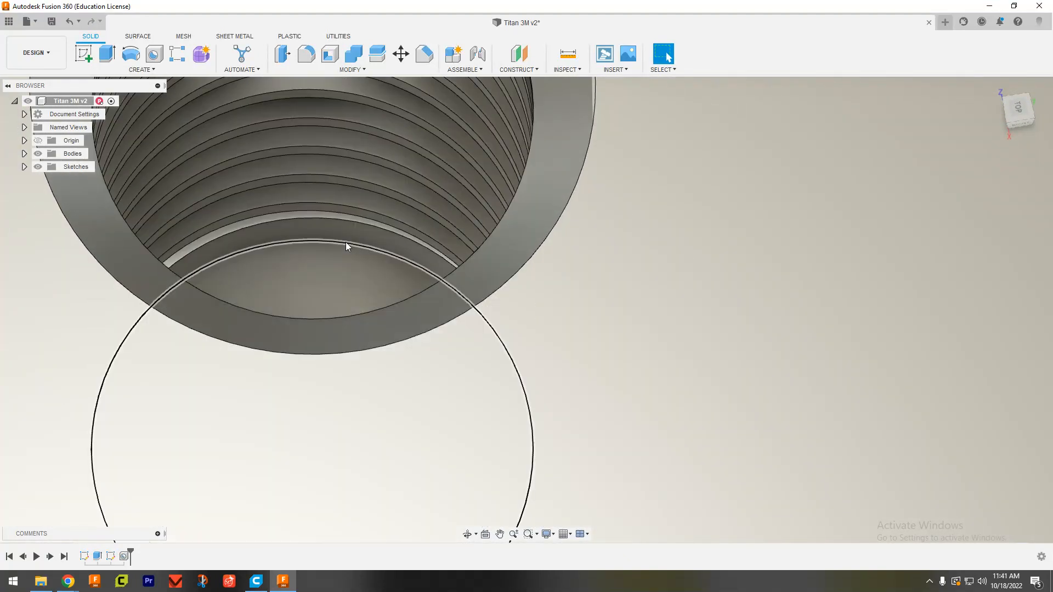
pyautogui.scroll(8, 339, 254)
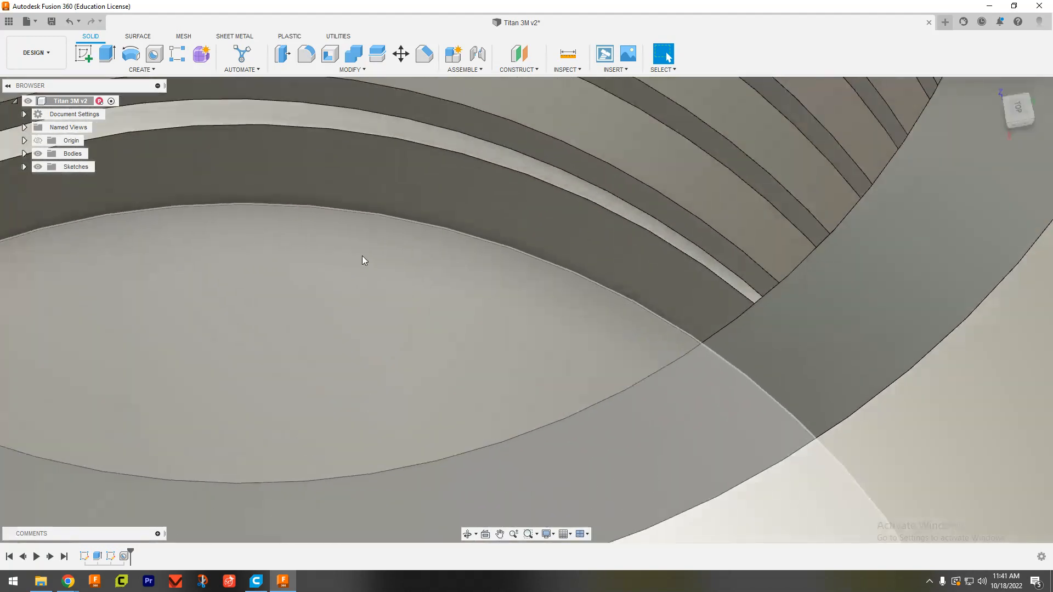
pyautogui.keyDown('shift'); pyautogui.moveTo(407, 253); pyautogui.dragTo(443, 262, button='middle'); pyautogui.keyUp('shift')
pyautogui.scroll(-8, 441, 258)
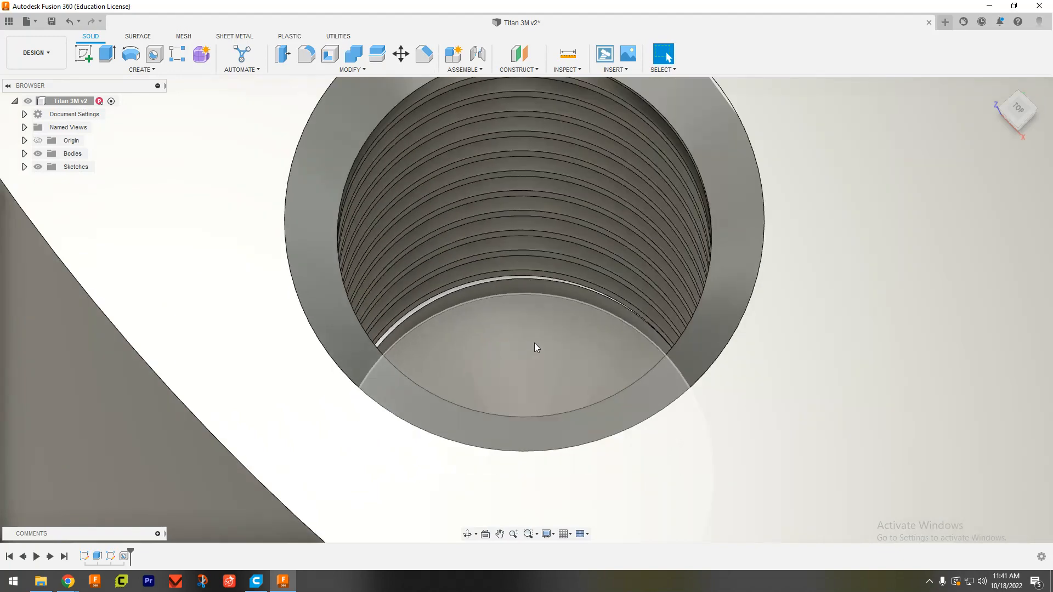
pyautogui.keyDown('shift'); pyautogui.moveTo(534, 344); pyautogui.dragTo(554, 331, button='middle'); pyautogui.keyUp('shift')
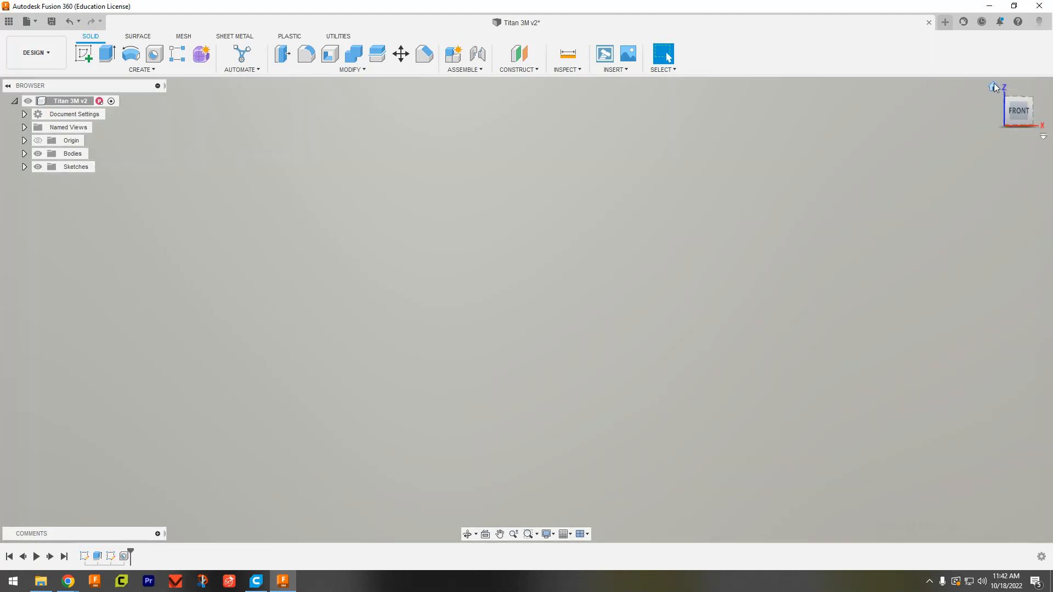
pyautogui.click(994, 86)
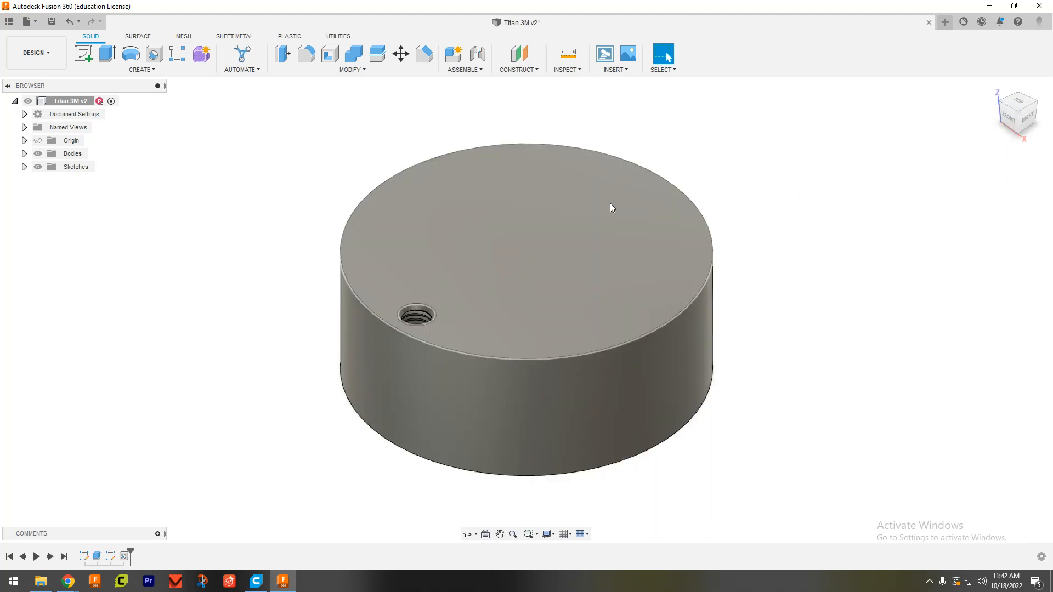
# Start a Circular Pattern with Features as the object type and select the threaded hole feature in the timeline
pyautogui.click(1016, 99)
pyautogui.click(1033, 87)
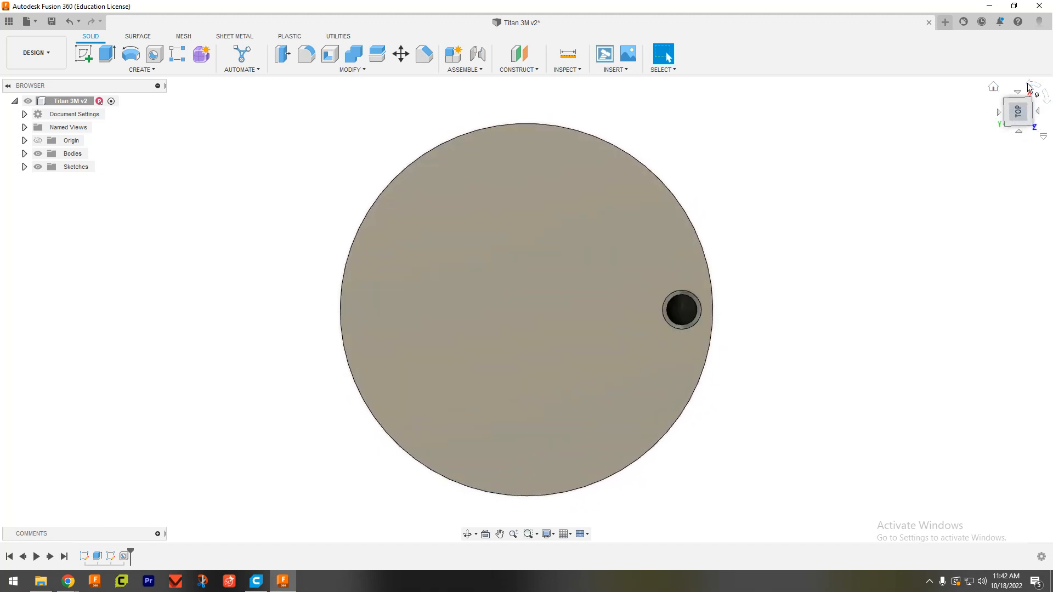
pyautogui.click(1033, 86)
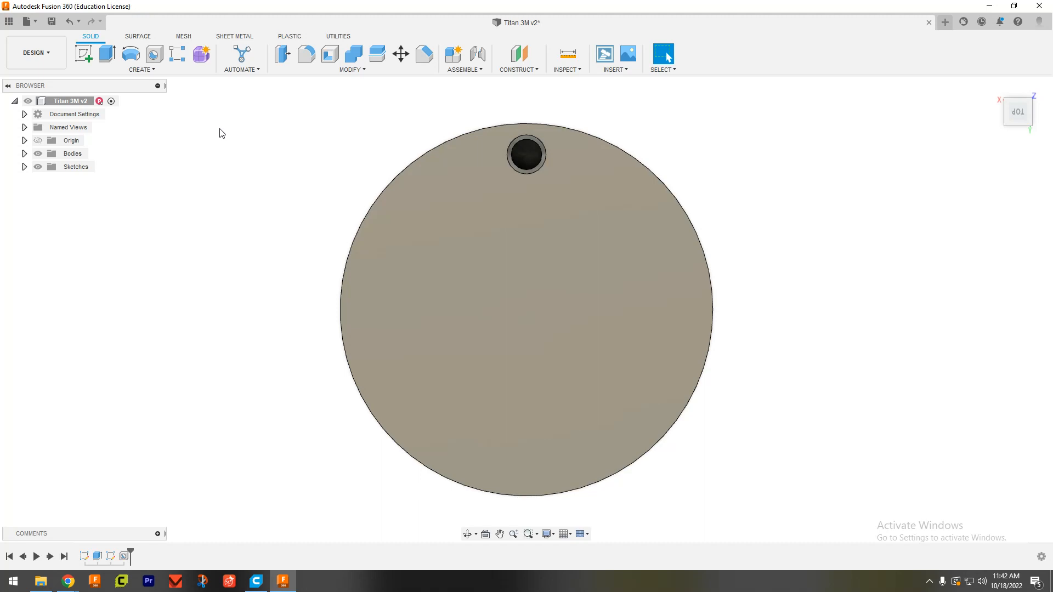
pyautogui.click(147, 70)
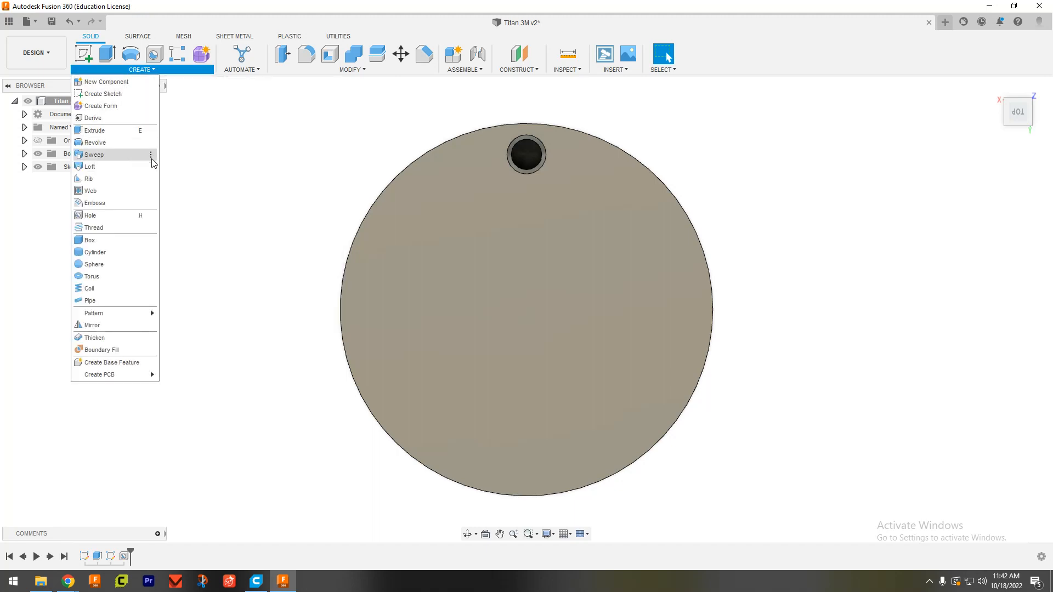
pyautogui.moveTo(122, 314)
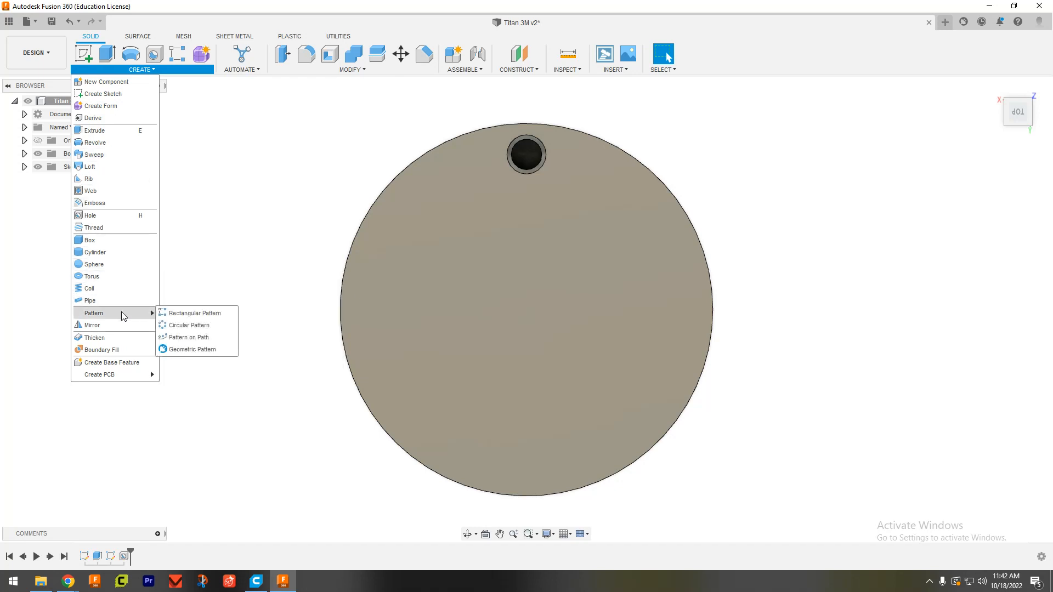
pyautogui.click(213, 325)
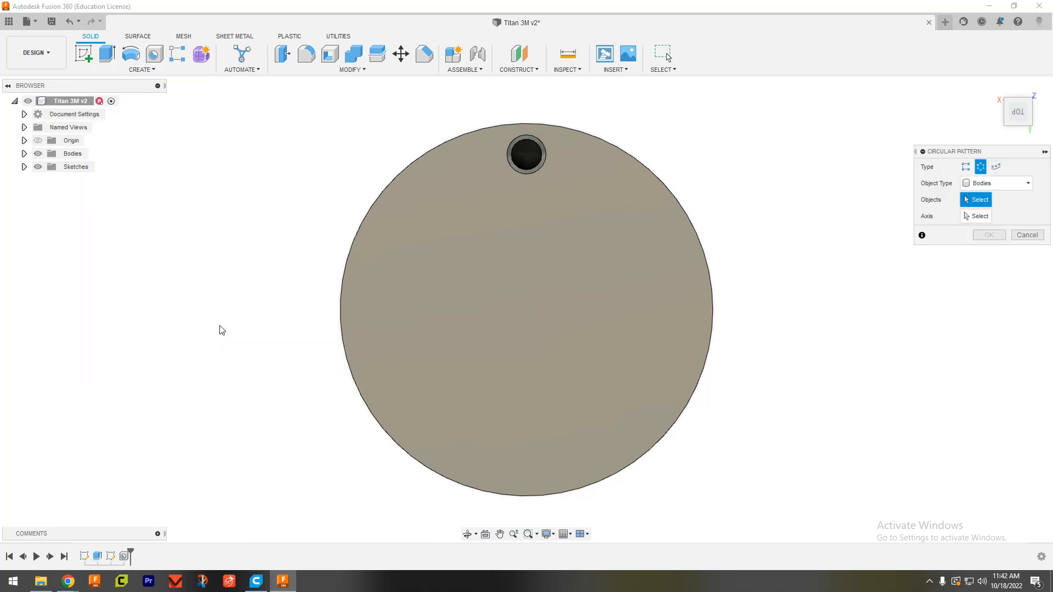
pyautogui.click(966, 167)
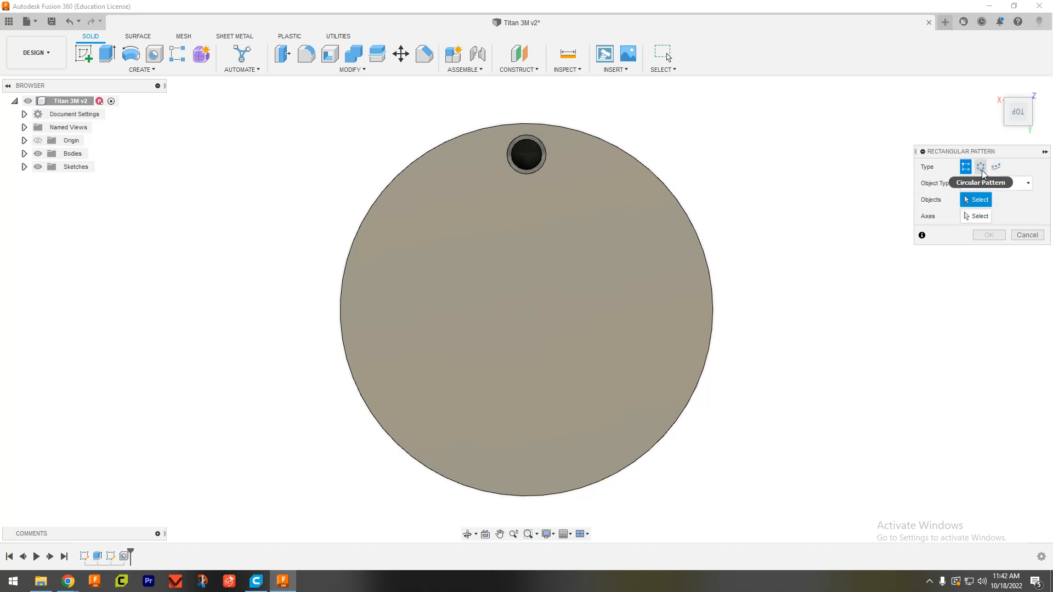
pyautogui.click(982, 168)
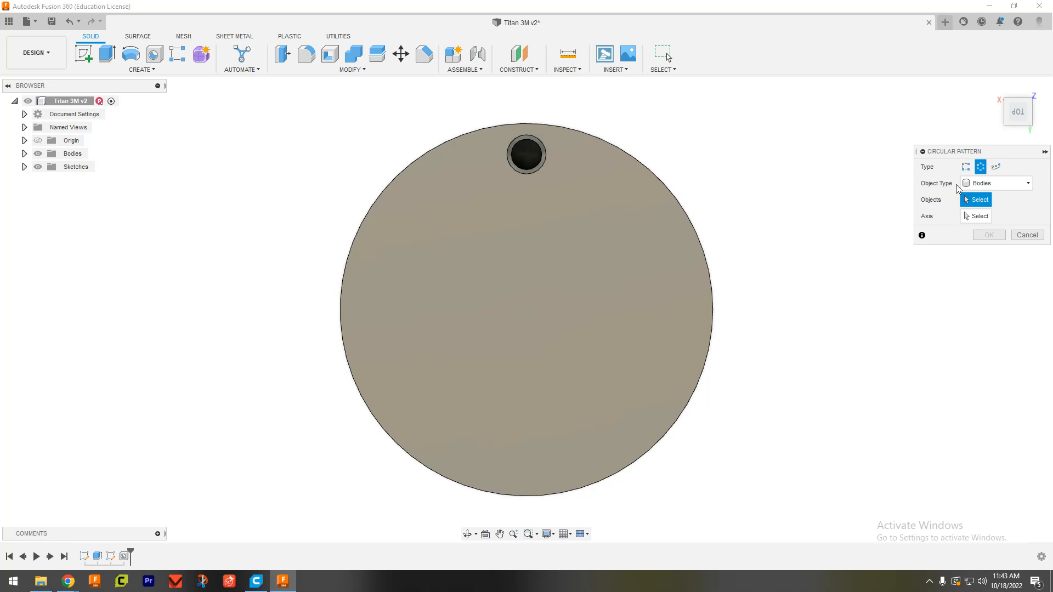
pyautogui.click(1020, 184)
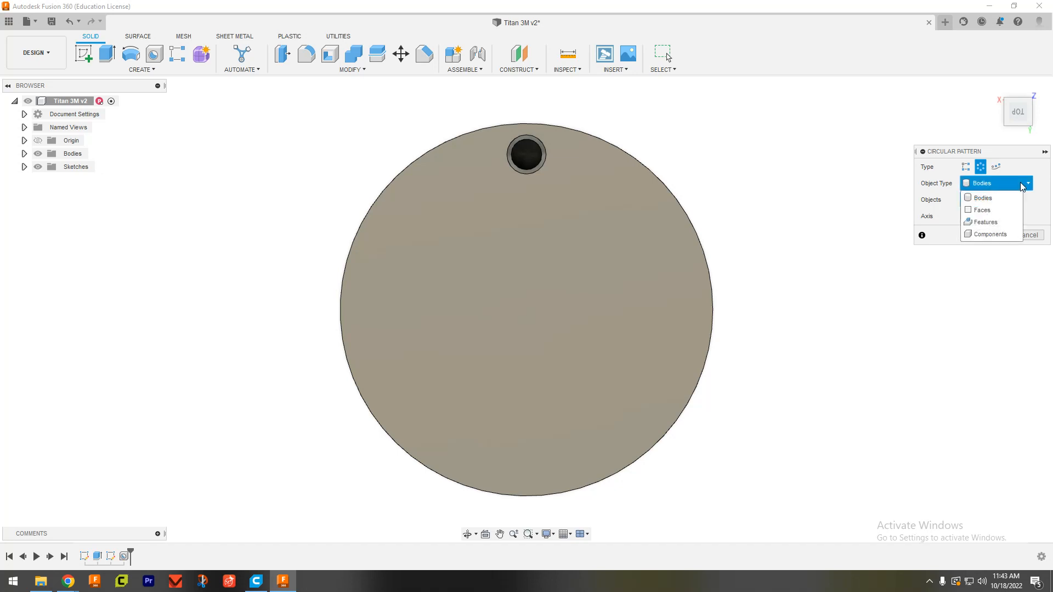
pyautogui.click(1007, 227)
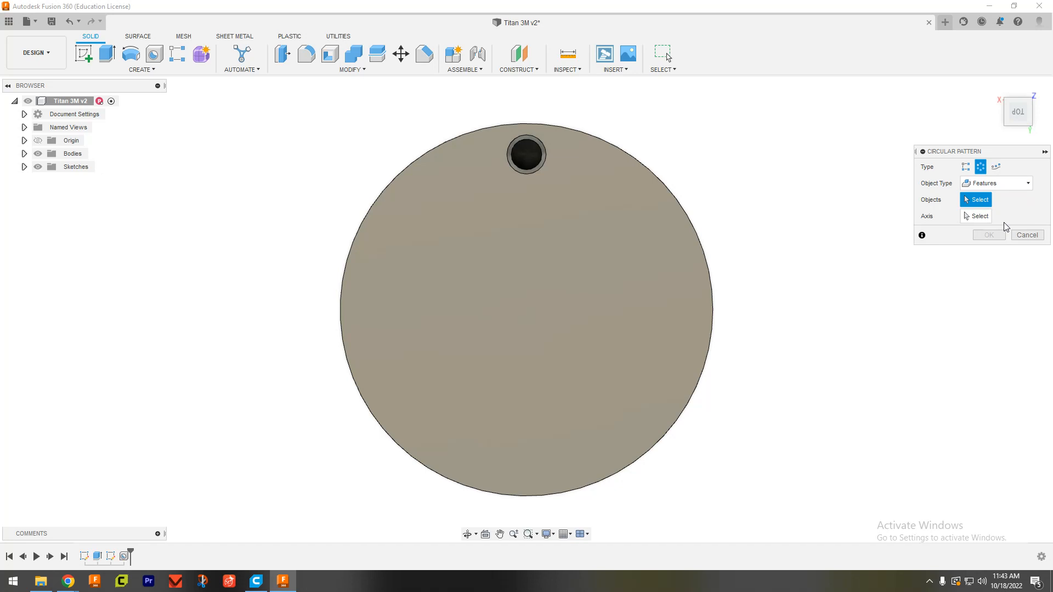
pyautogui.click(1019, 184)
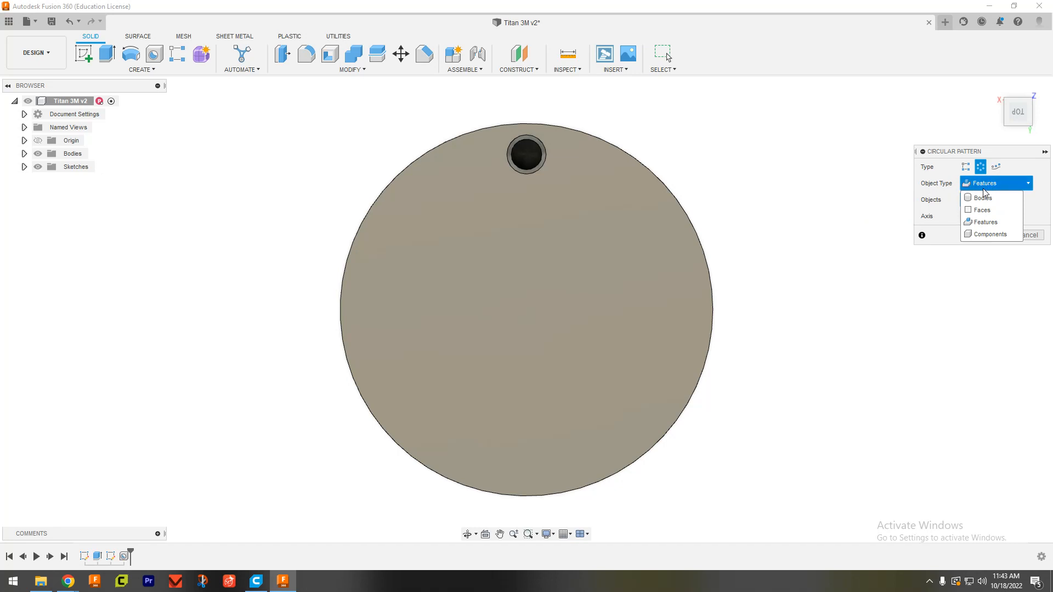
pyautogui.click(1007, 223)
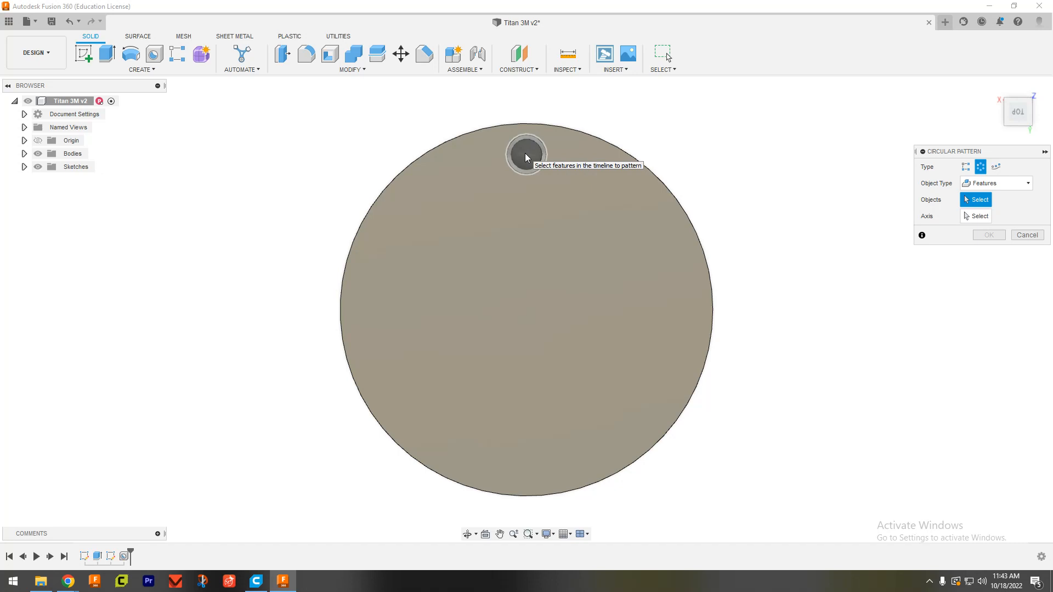
pyautogui.click(124, 557)
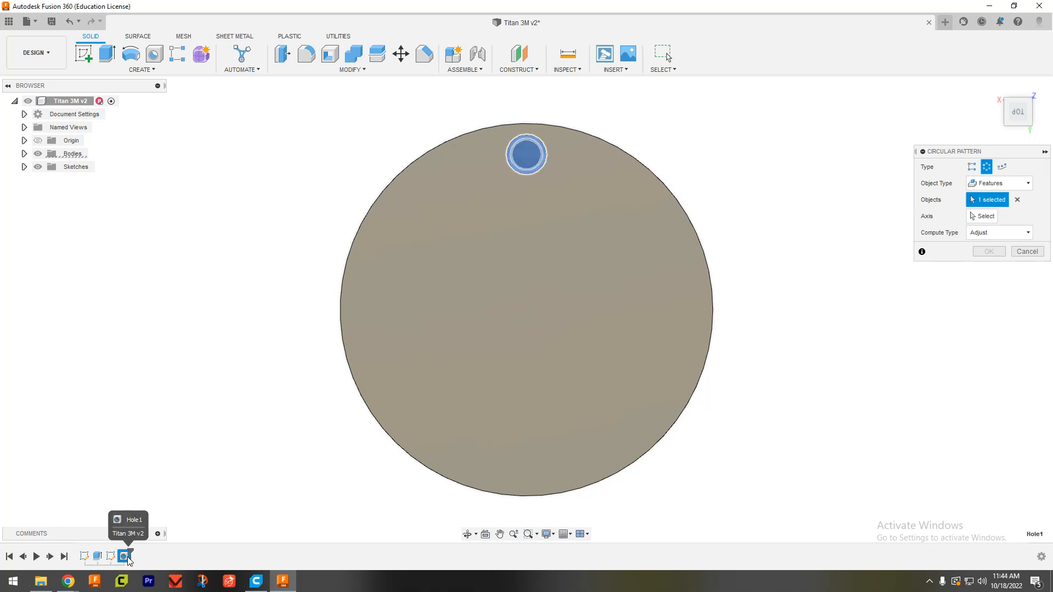
pyautogui.click(1008, 182)
pyautogui.click(987, 209)
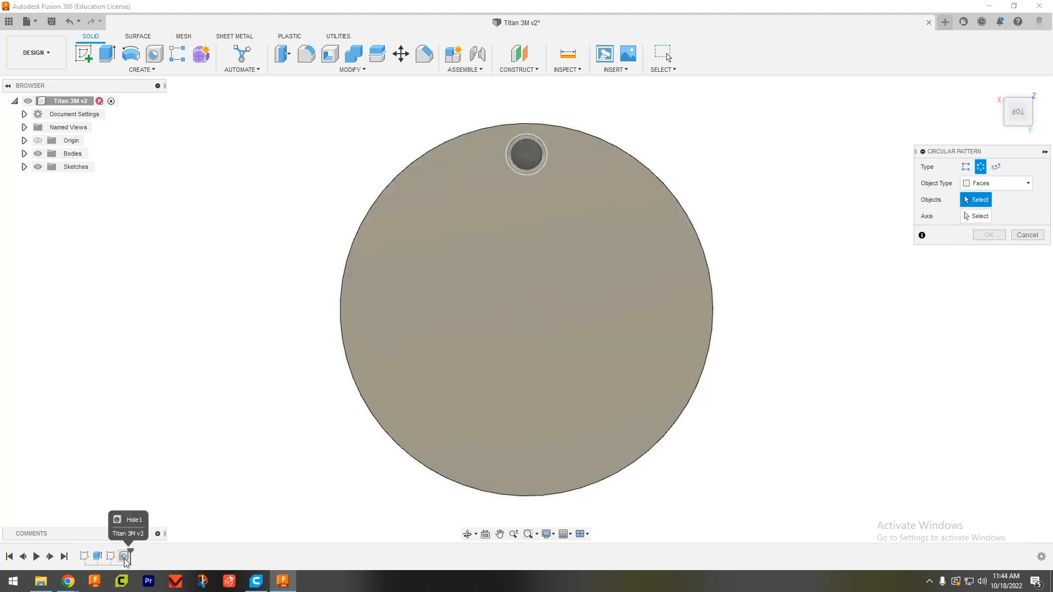
pyautogui.click(124, 558)
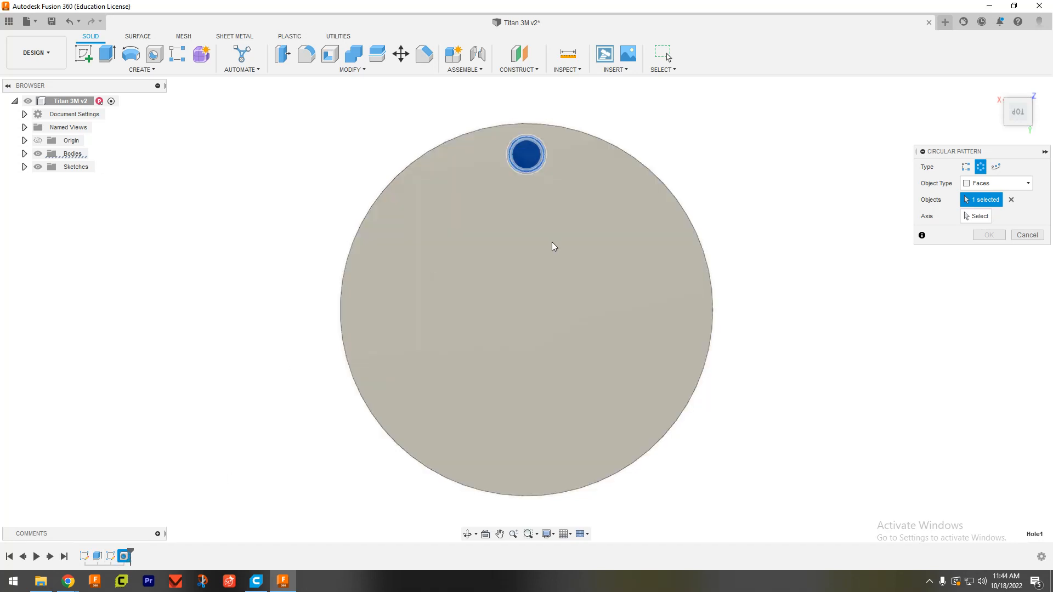
pyautogui.click(1012, 200)
pyautogui.click(1028, 183)
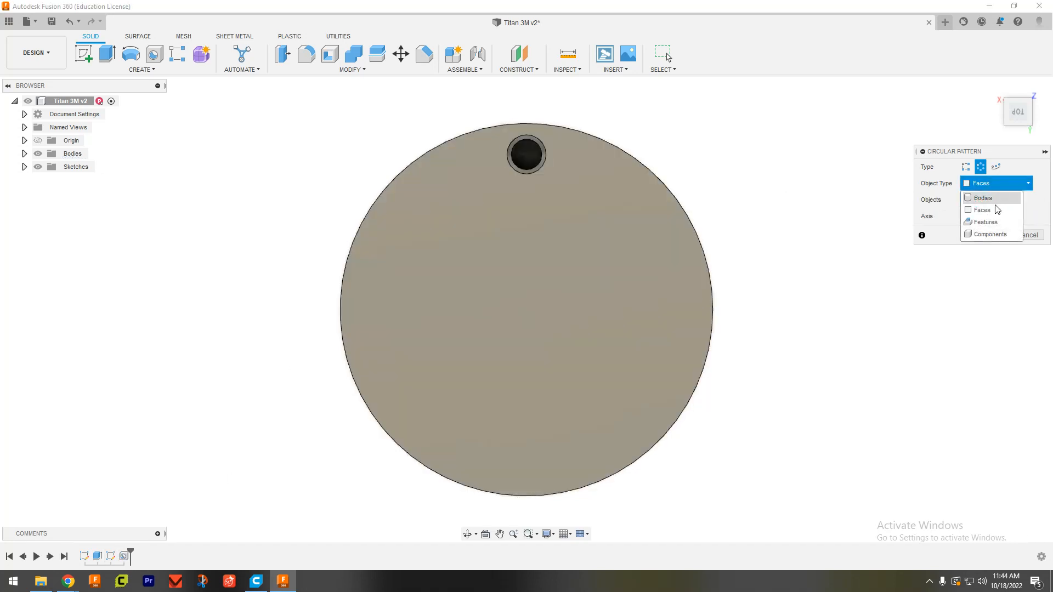
pyautogui.click(1003, 221)
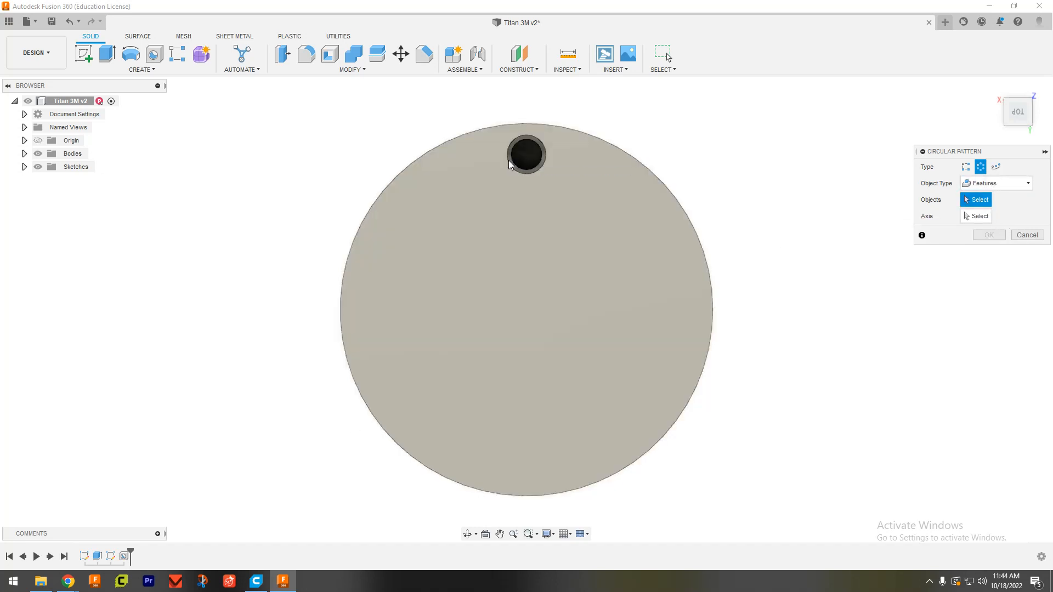
pyautogui.click(494, 168)
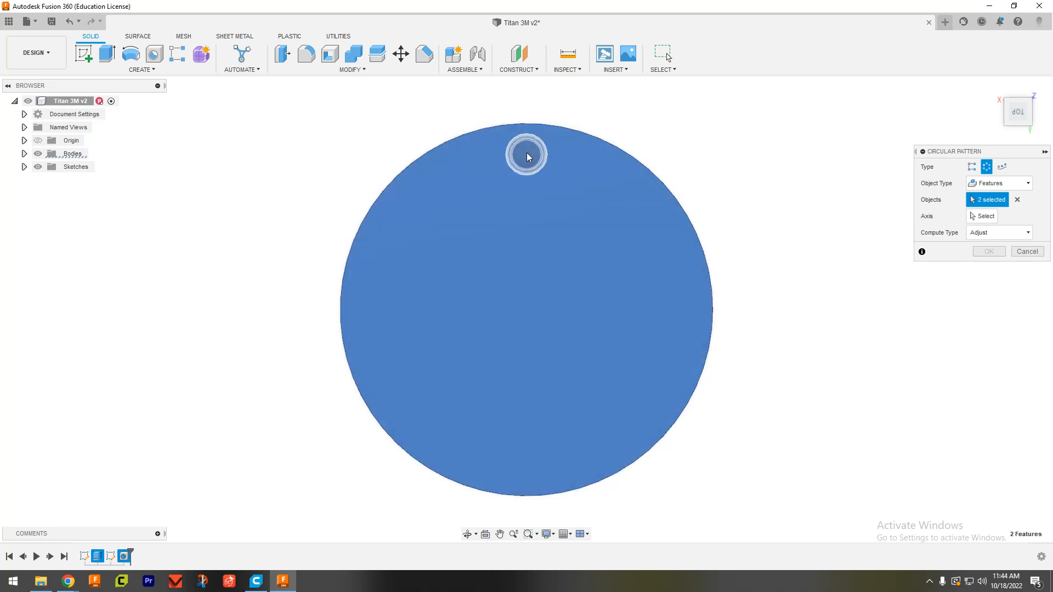
pyautogui.click(526, 153)
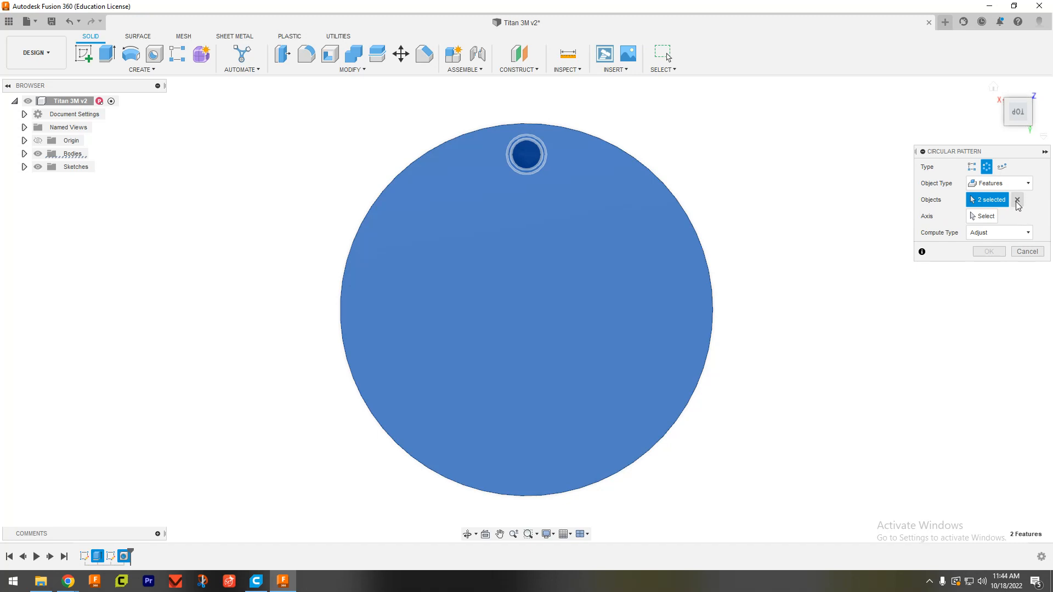
pyautogui.click(1018, 201)
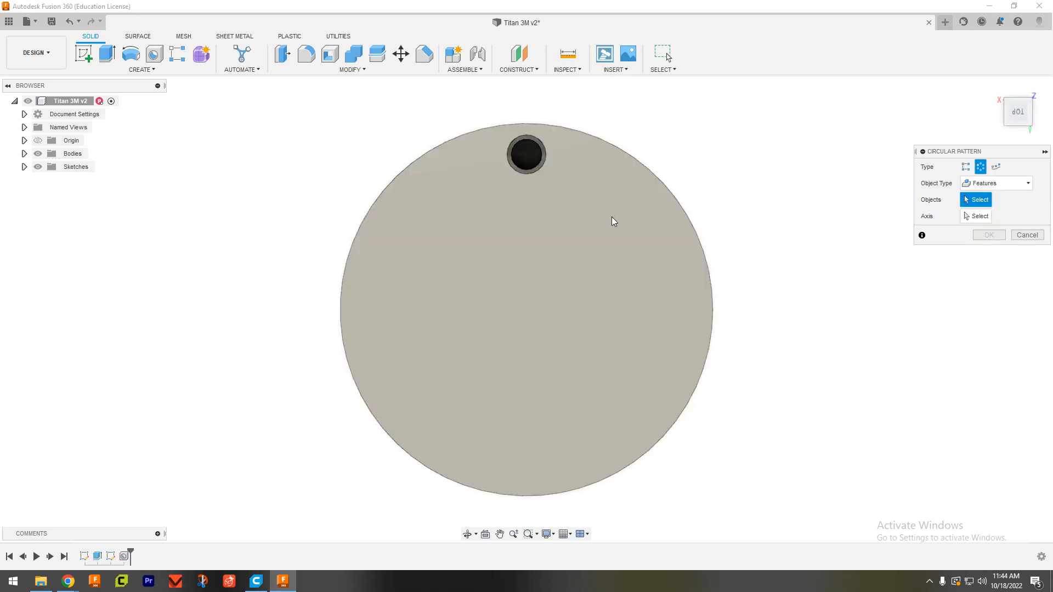
pyautogui.click(570, 192)
pyautogui.click(527, 152)
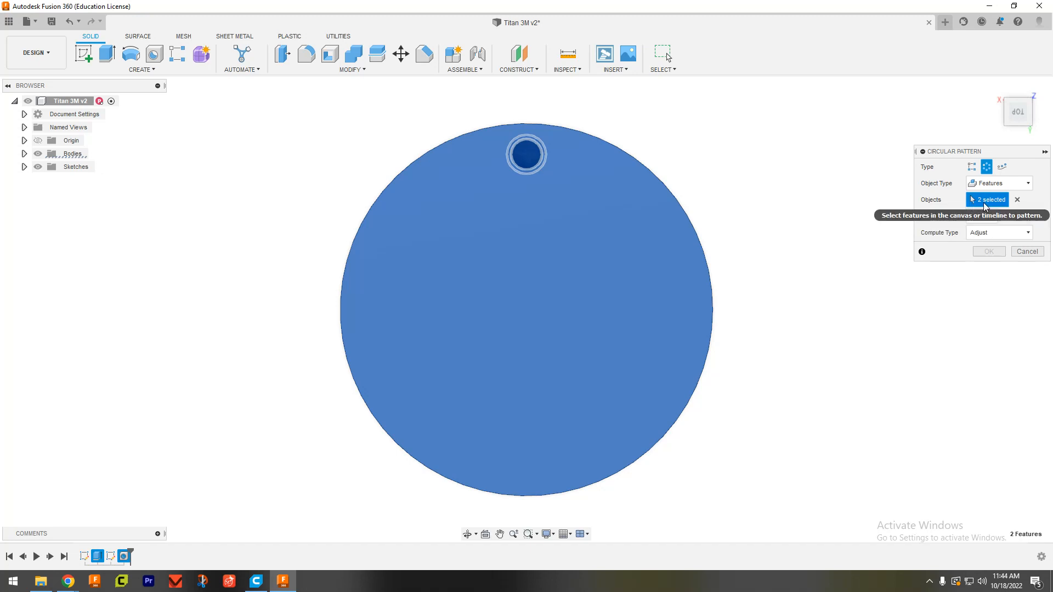
pyautogui.click(1018, 201)
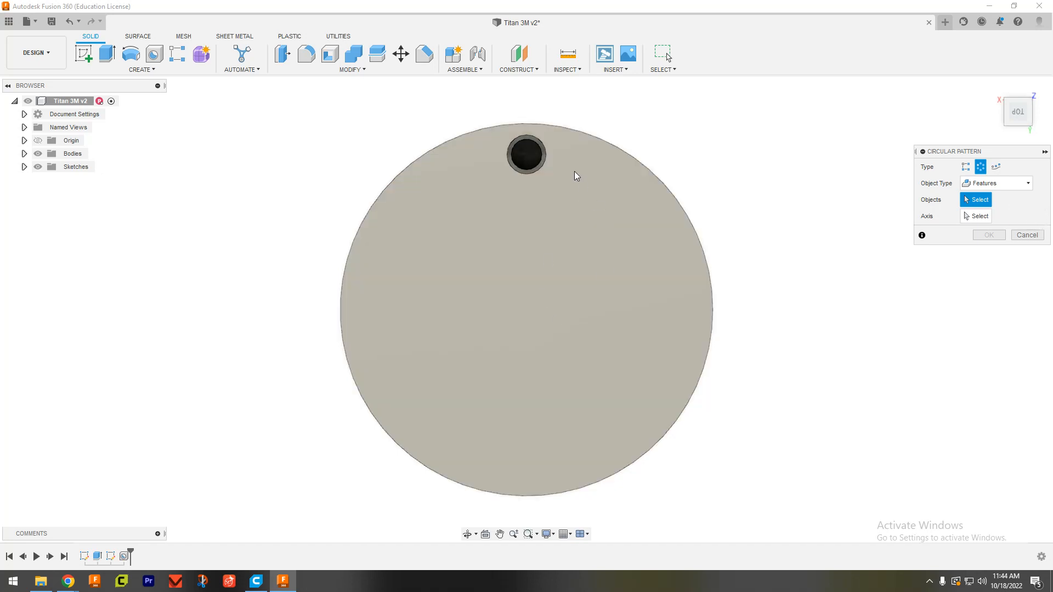
# Select only the threaded hole feature as the pattern object and the part's outer circular edge as the axis
pyautogui.click(525, 156)
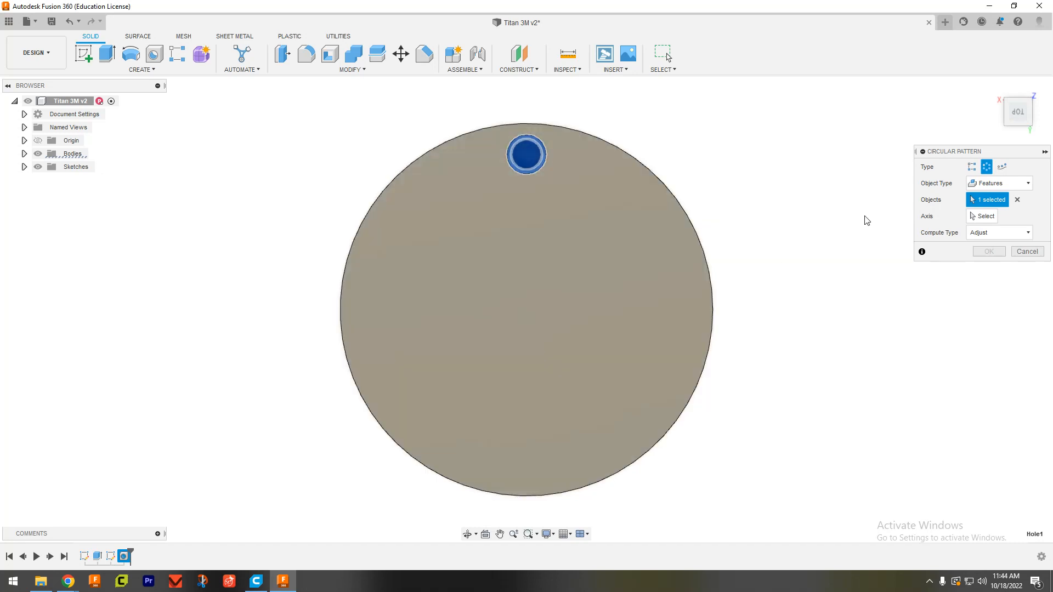
pyautogui.click(985, 218)
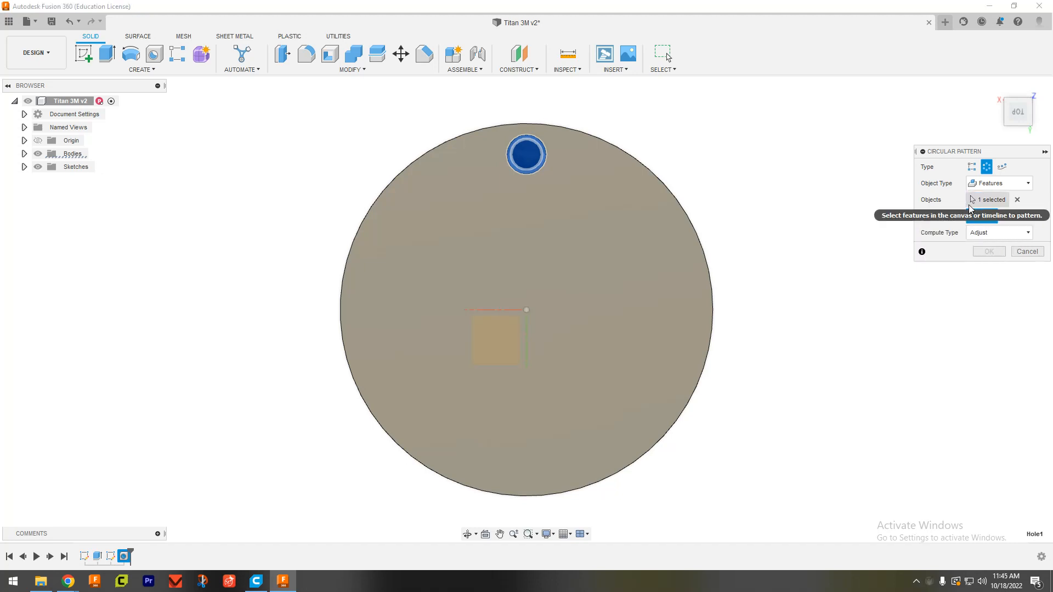
pyautogui.click(714, 307)
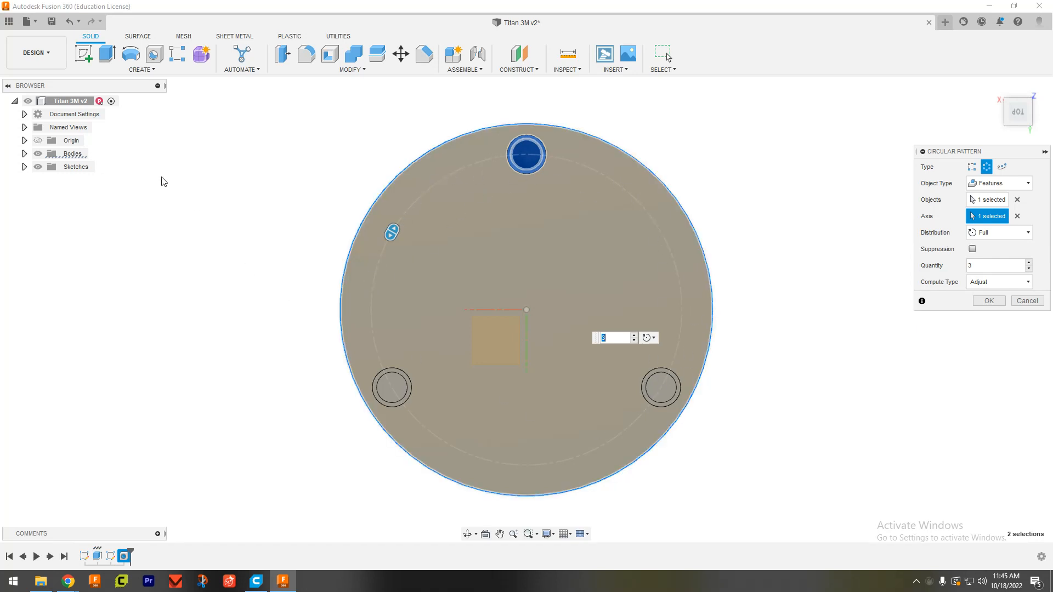
# Show the PD BHC sketch and replace the pattern axis with its dashed bolt circle
pyautogui.click(24, 167)
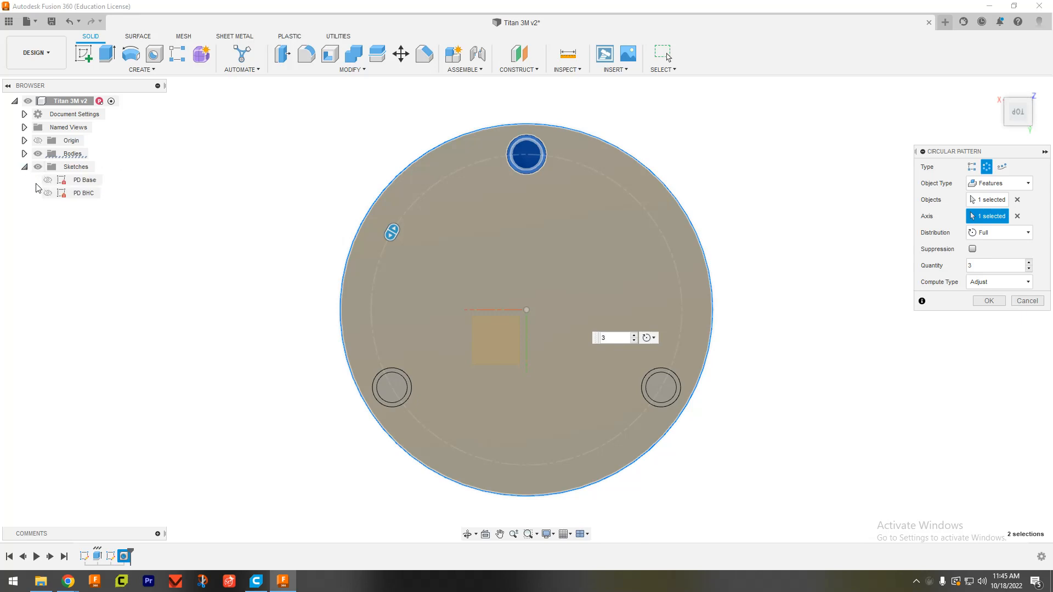
pyautogui.click(48, 194)
pyautogui.click(1017, 216)
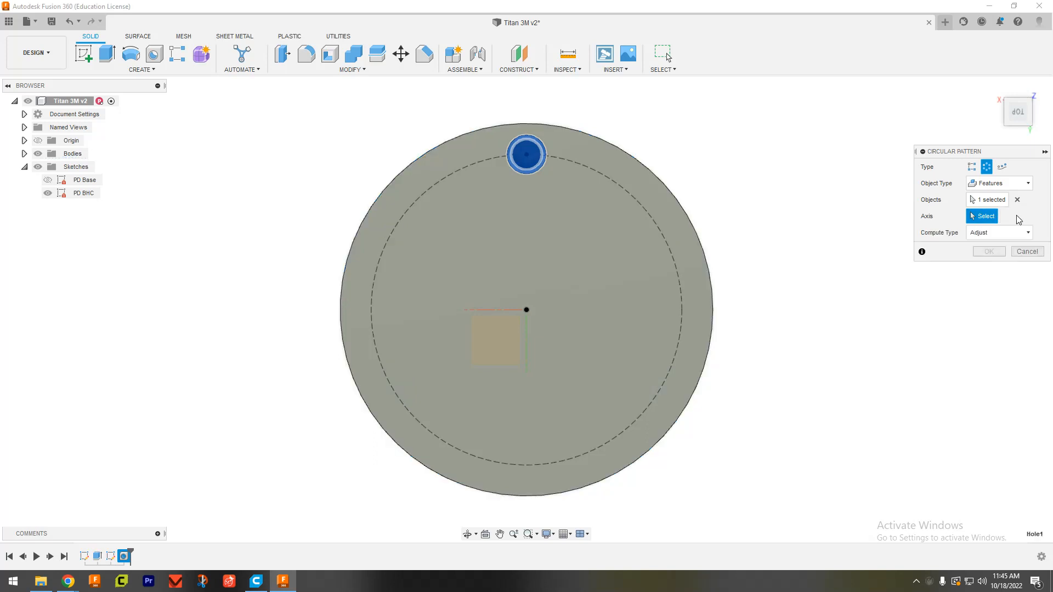
pyautogui.click(672, 256)
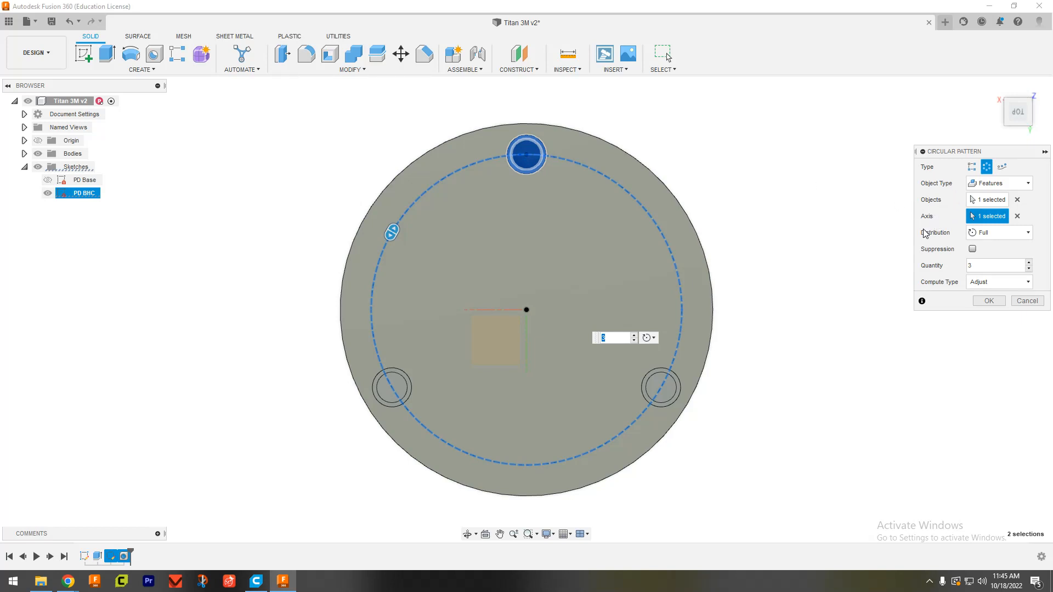
# Set the pattern quantity to 6, keeping Full distribution and the Adjust compute type, and create the circular pattern
pyautogui.click(1028, 235)
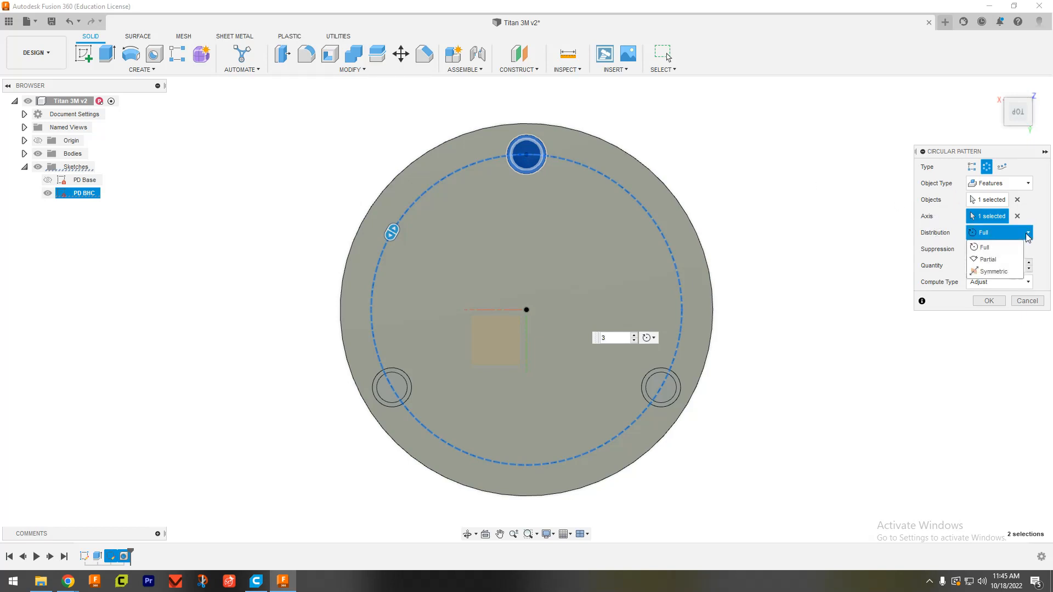
pyautogui.click(1028, 235)
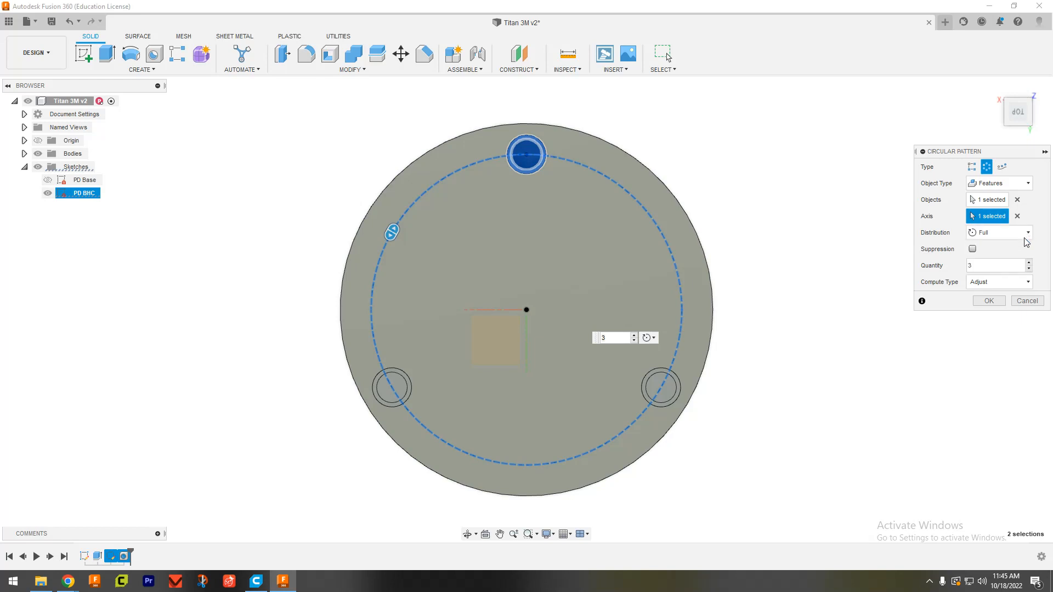
pyautogui.click(1030, 264)
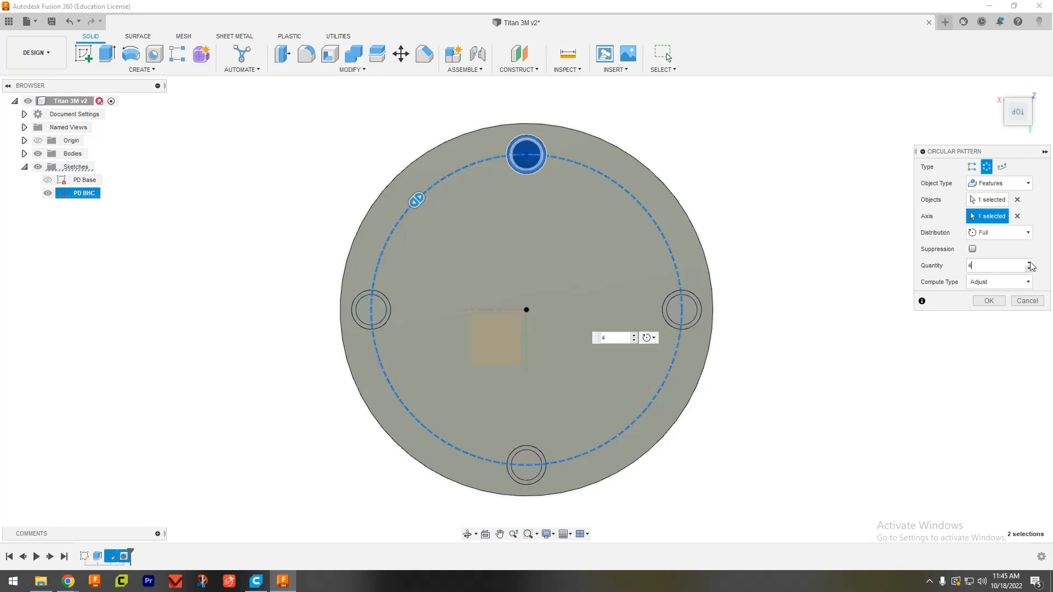
pyautogui.click(1030, 263)
pyautogui.click(1029, 263)
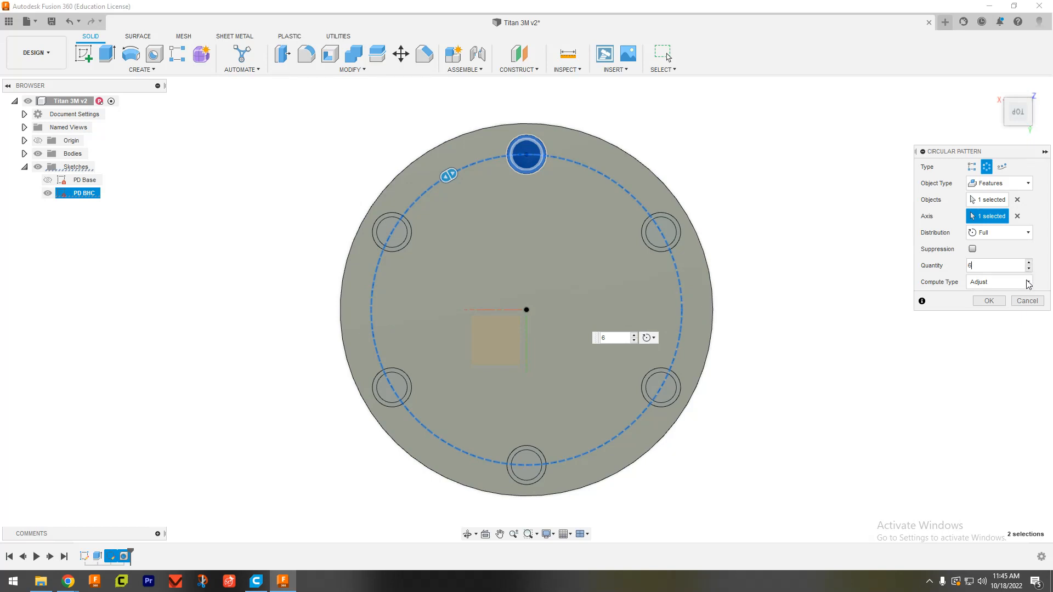
pyautogui.click(1029, 283)
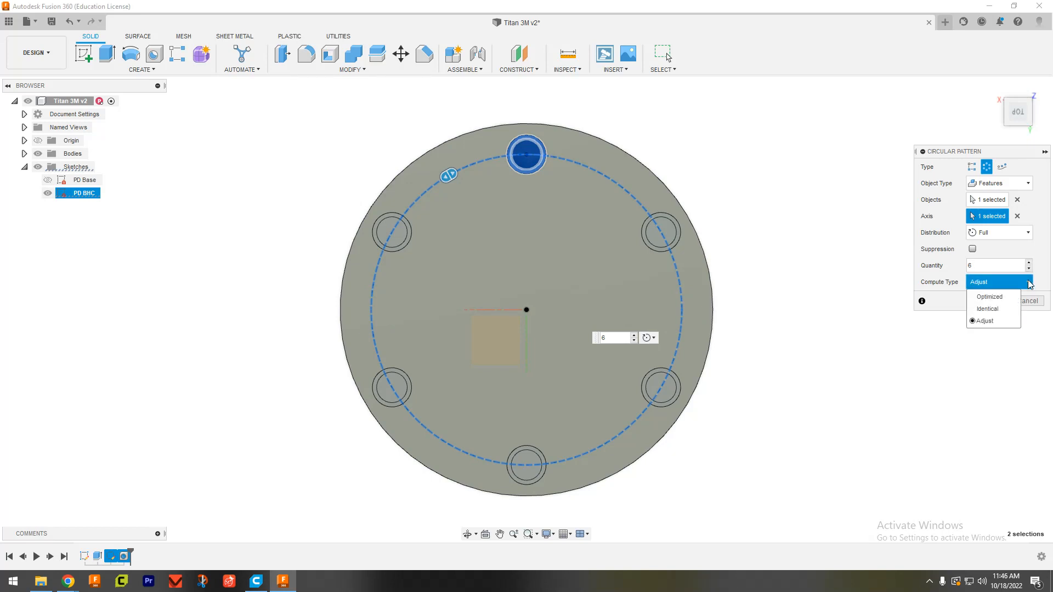
pyautogui.click(1029, 283)
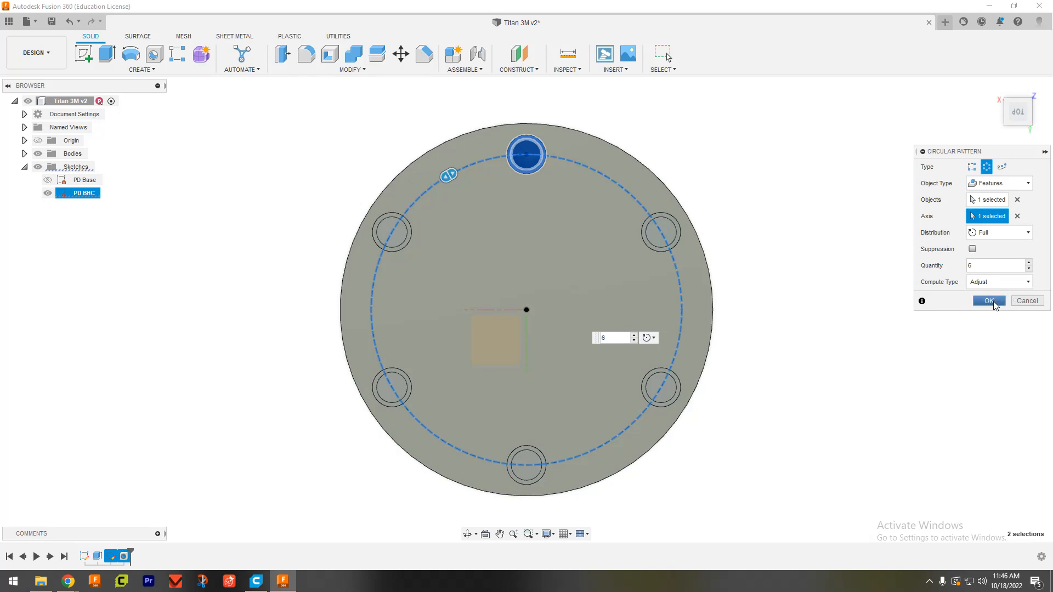
pyautogui.click(990, 301)
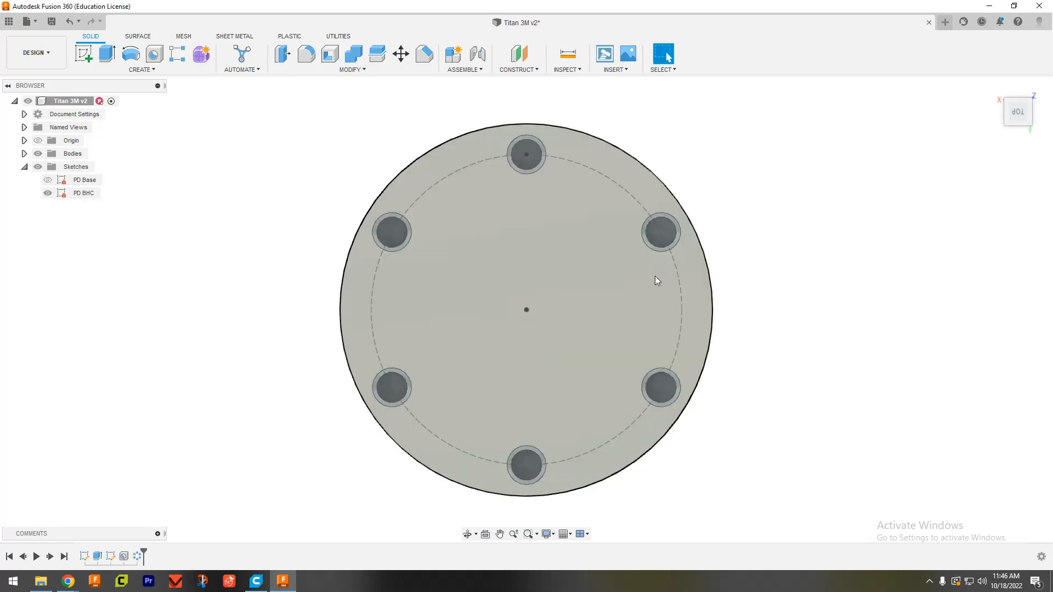
# Hide the PD BHC sketch and view the patterned holes at an angle from above
pyautogui.moveTo(613, 302)
pyautogui.keyDown('shift'); pyautogui.mouseDown(button='middle')
pyautogui.moveTo(558, 258)
pyautogui.moveTo(542, 226)
pyautogui.moveTo(611, 261)
pyautogui.moveTo(607, 299)
pyautogui.mouseUp(button='middle'); pyautogui.keyUp('shift')
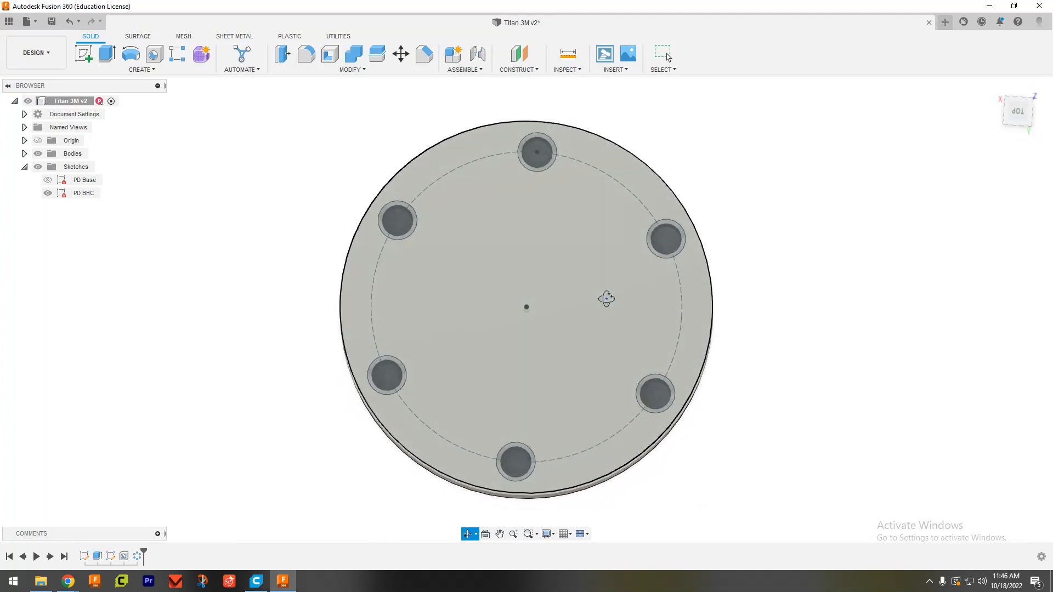
pyautogui.press('Escape')
pyautogui.click(45, 196)
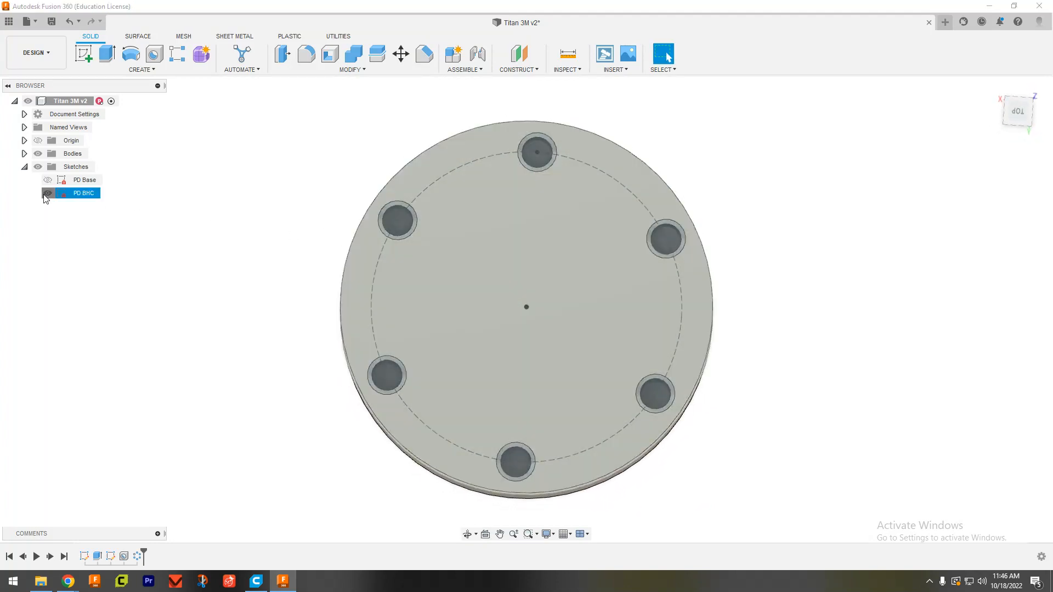
pyautogui.click(46, 194)
pyautogui.moveTo(549, 300)
pyautogui.keyDown('shift'); pyautogui.mouseDown(button='middle')
pyautogui.moveTo(554, 275)
pyautogui.moveTo(582, 265)
pyautogui.moveTo(571, 280)
pyautogui.moveTo(560, 234)
pyautogui.mouseUp(button='middle'); pyautogui.keyUp('shift')
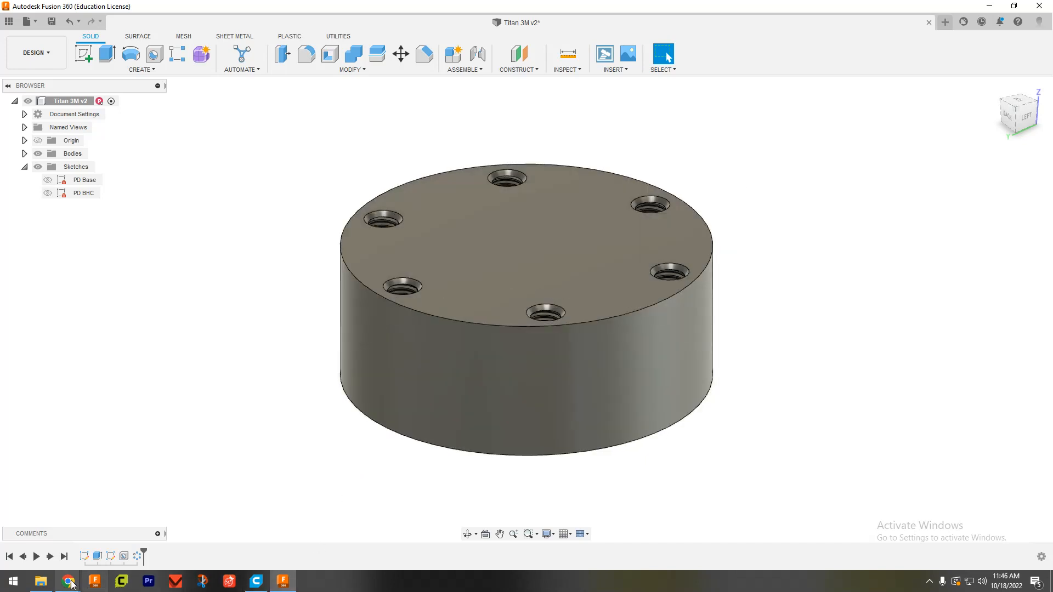
# Switch to the Titan-3M PDF in Chrome and check the bore and groove dimensions in page 3's top and section views
pyautogui.moveTo(71, 583)
pyautogui.click(414, 538)
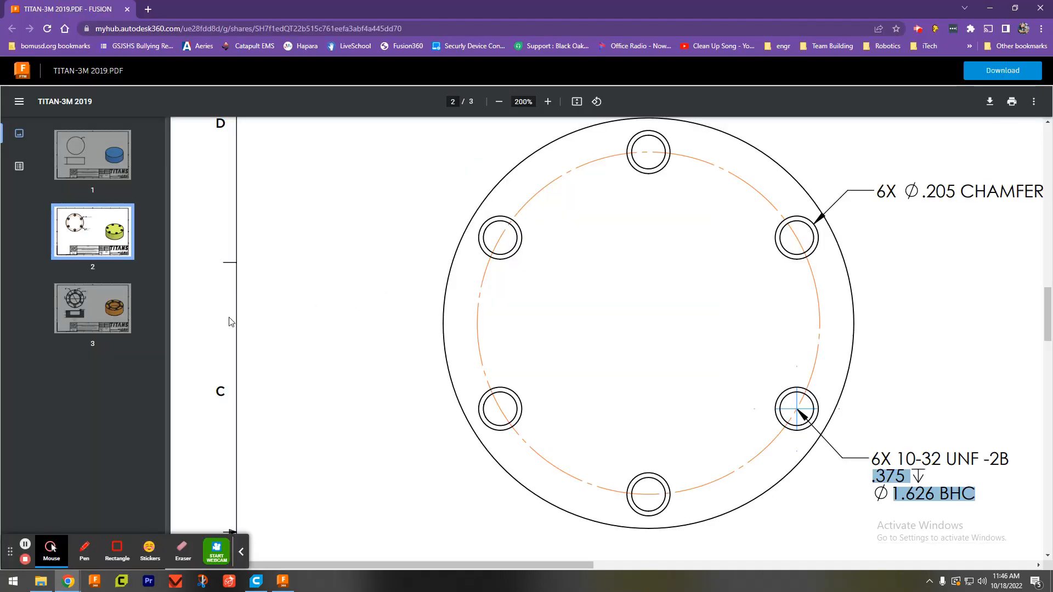
pyautogui.click(124, 302)
pyautogui.scroll(-5, 603, 327)
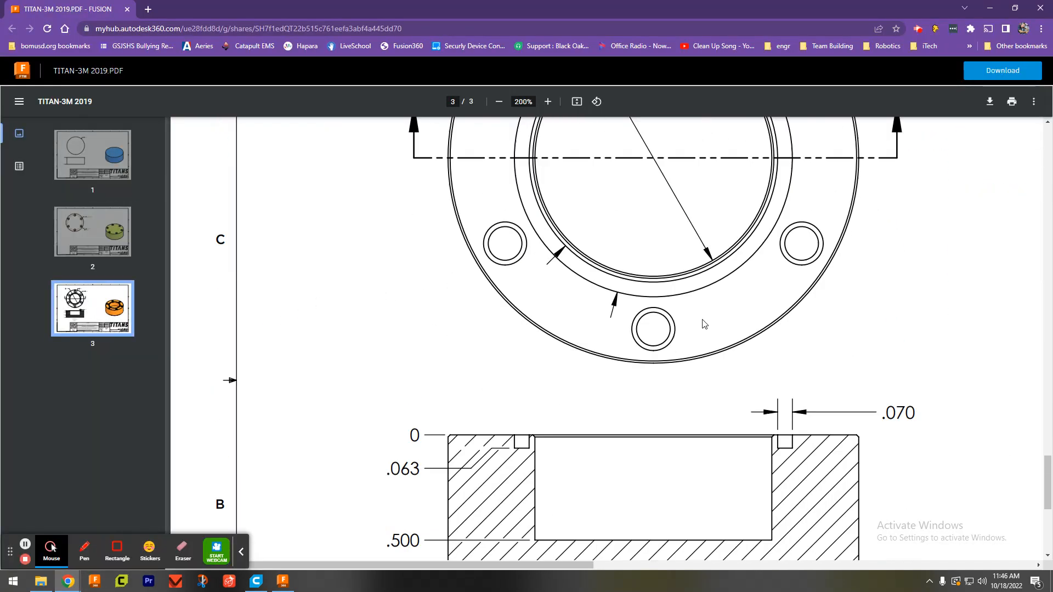
pyautogui.scroll(-1, 704, 323)
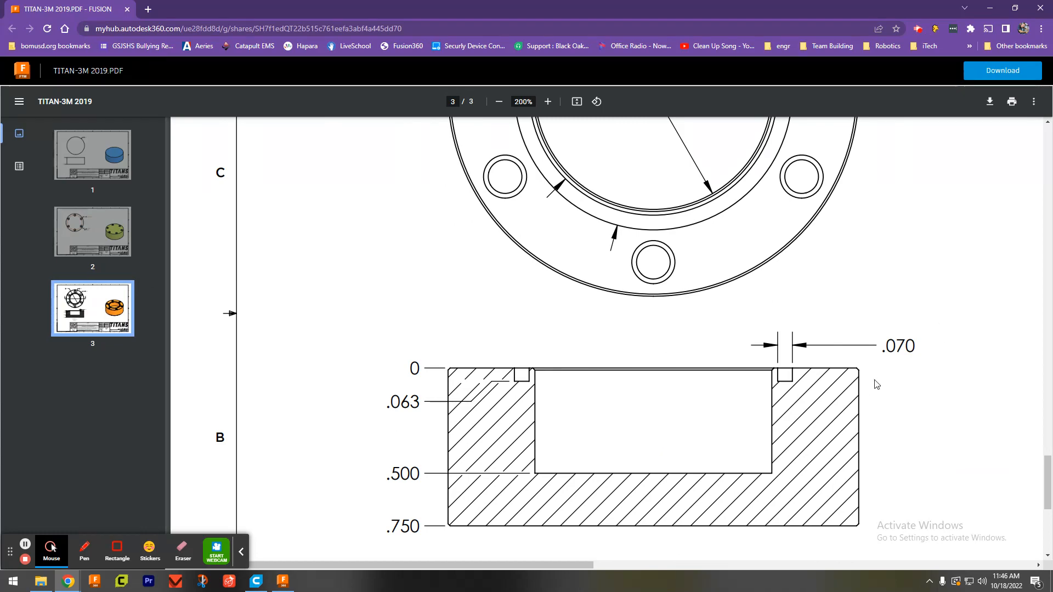
pyautogui.scroll(8, 872, 384)
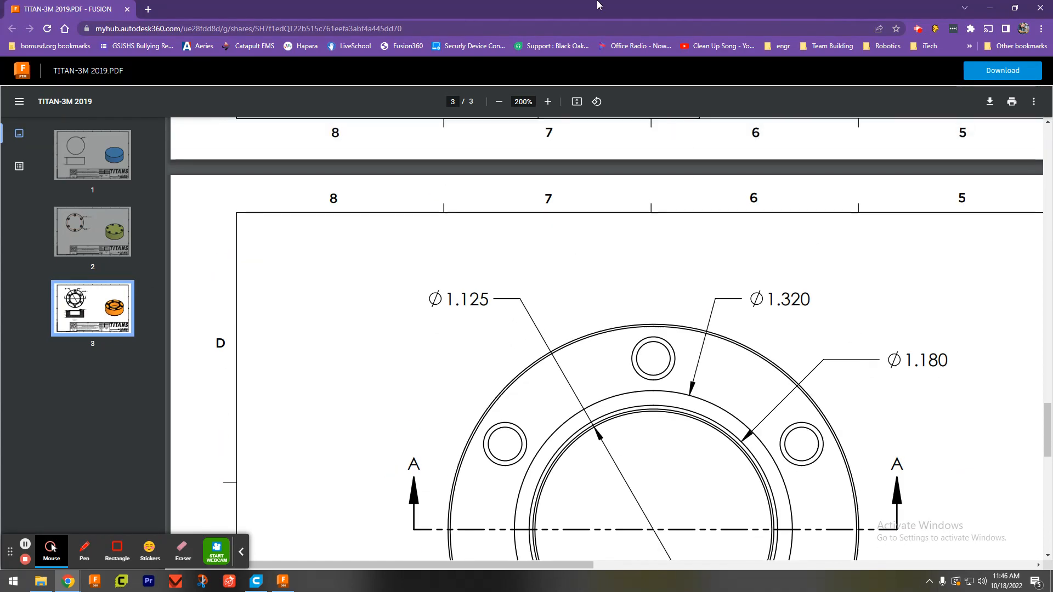